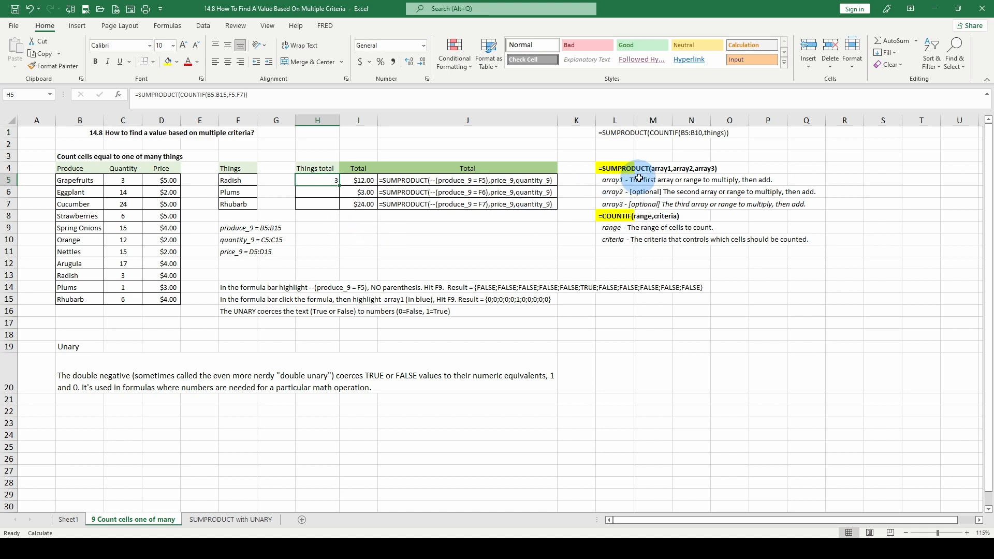
# Review the SUMPRODUCT and COUNTIF syntax notes and their argument descriptions in cells L4 to L10
pyautogui.click(619, 178)
pyautogui.click(606, 166)
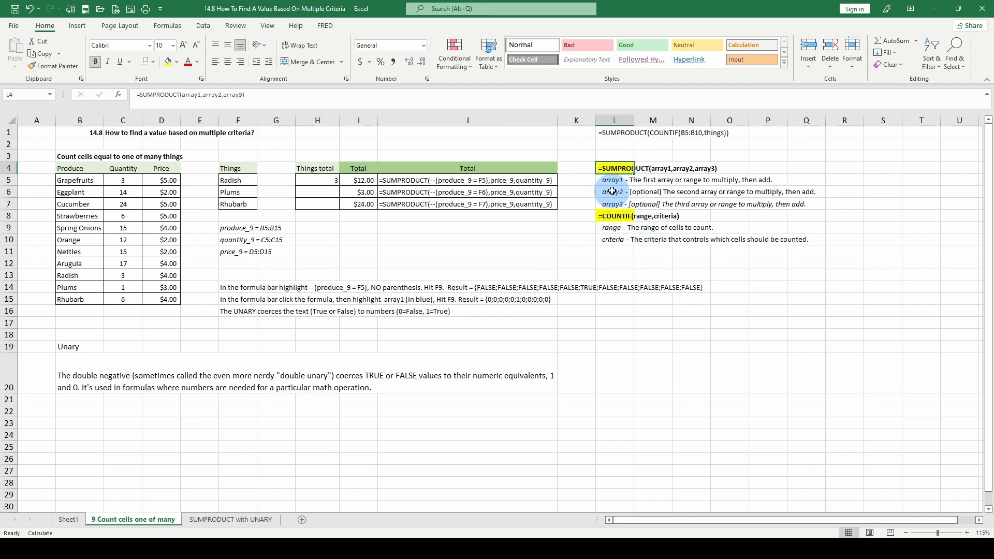
pyautogui.click(617, 181)
pyautogui.click(616, 194)
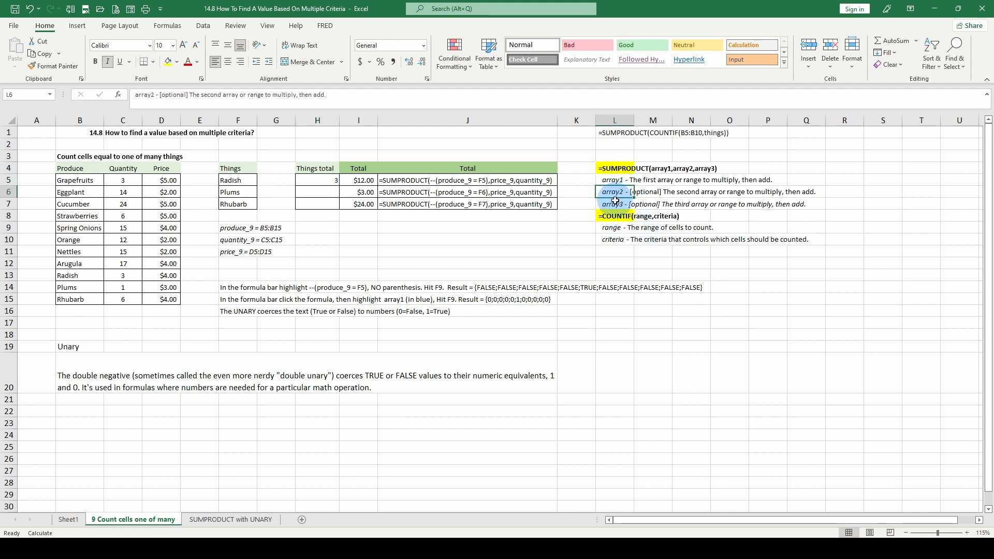
pyautogui.click(615, 202)
pyautogui.click(615, 181)
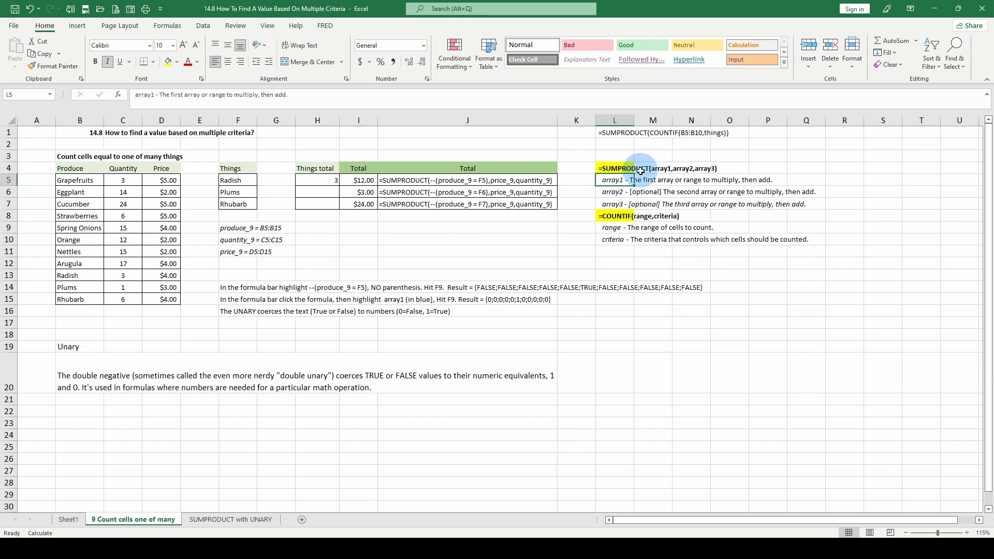
pyautogui.click(612, 194)
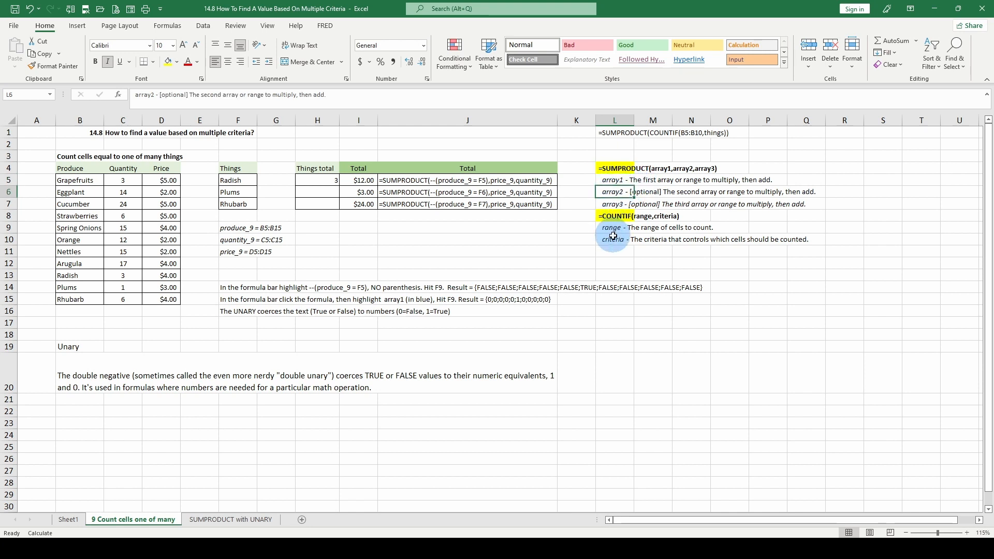
pyautogui.click(613, 203)
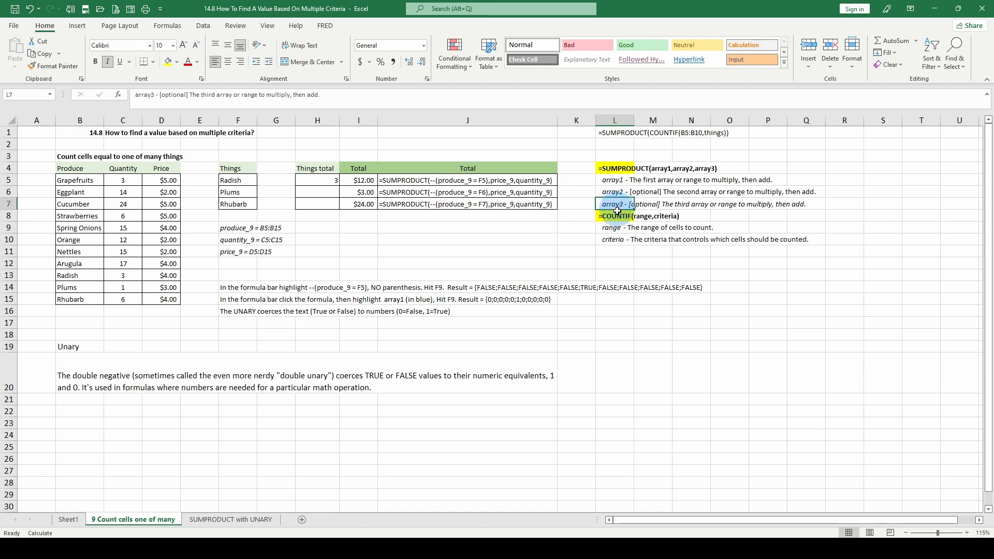
pyautogui.click(613, 215)
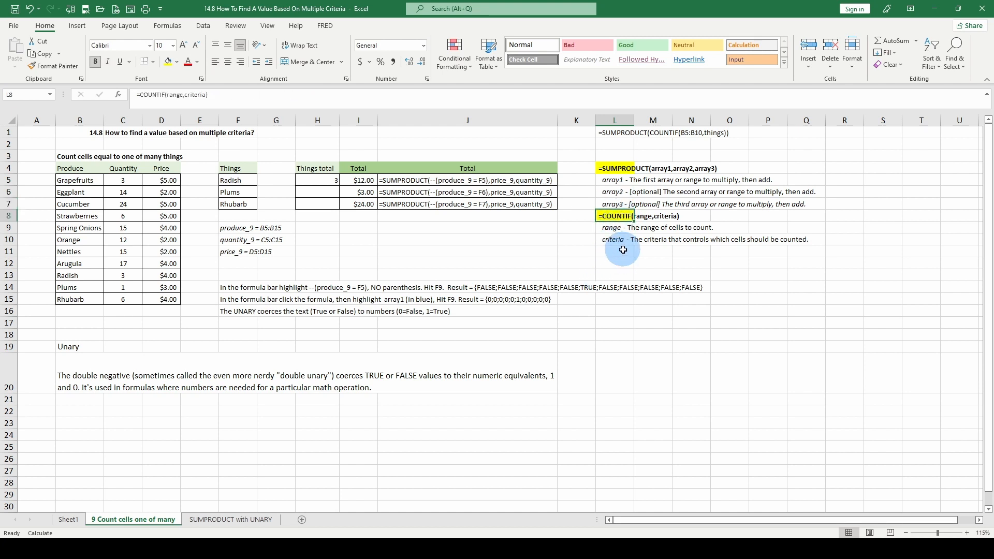
pyautogui.click(615, 227)
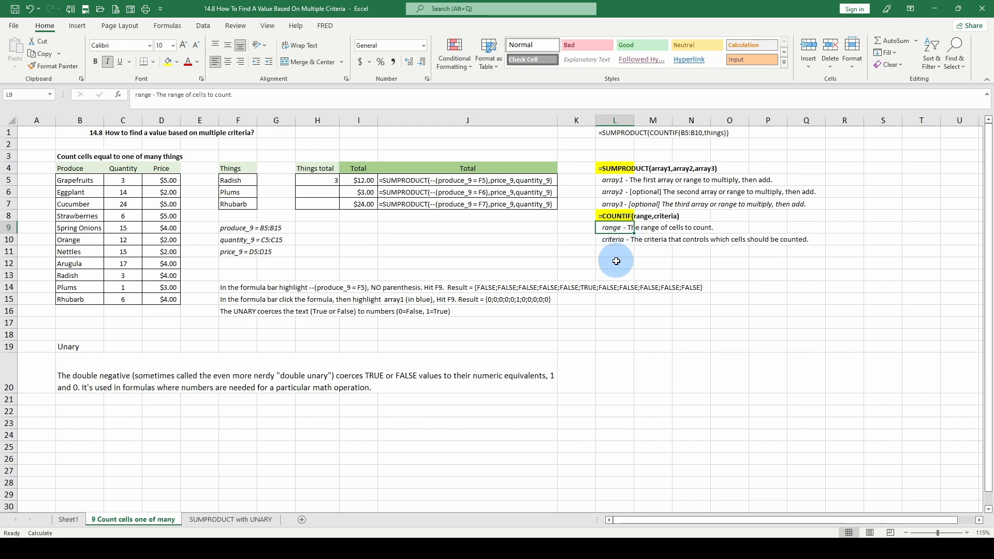
pyautogui.click(613, 239)
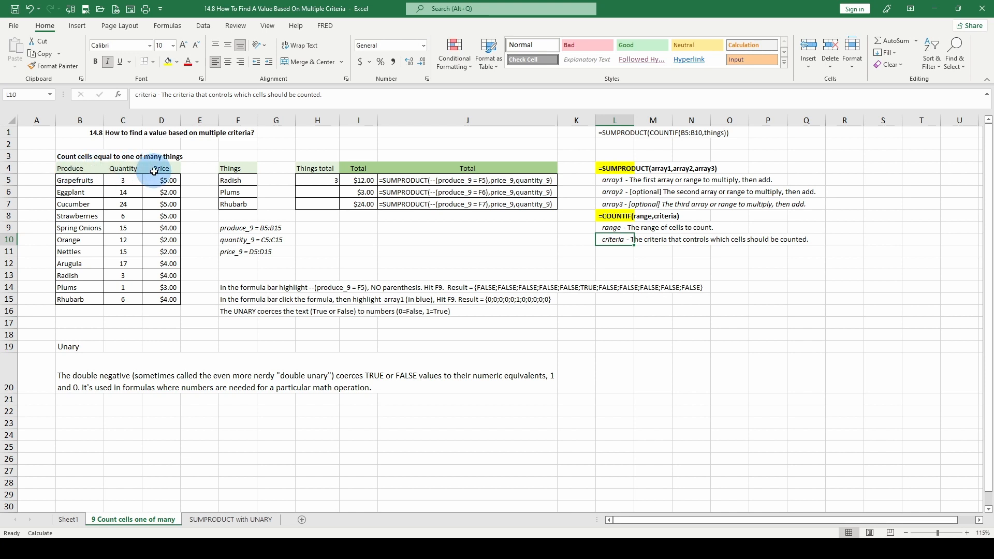
# Check which cells the named ranges price_9, produce_9 and quantity_9 cover by selecting each one
pyautogui.click(51, 95)
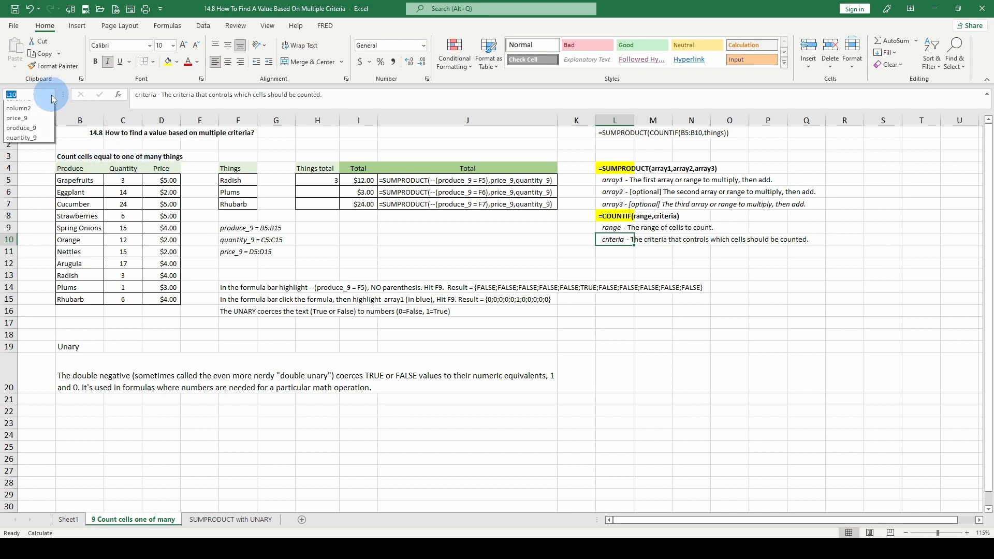
pyautogui.click(18, 125)
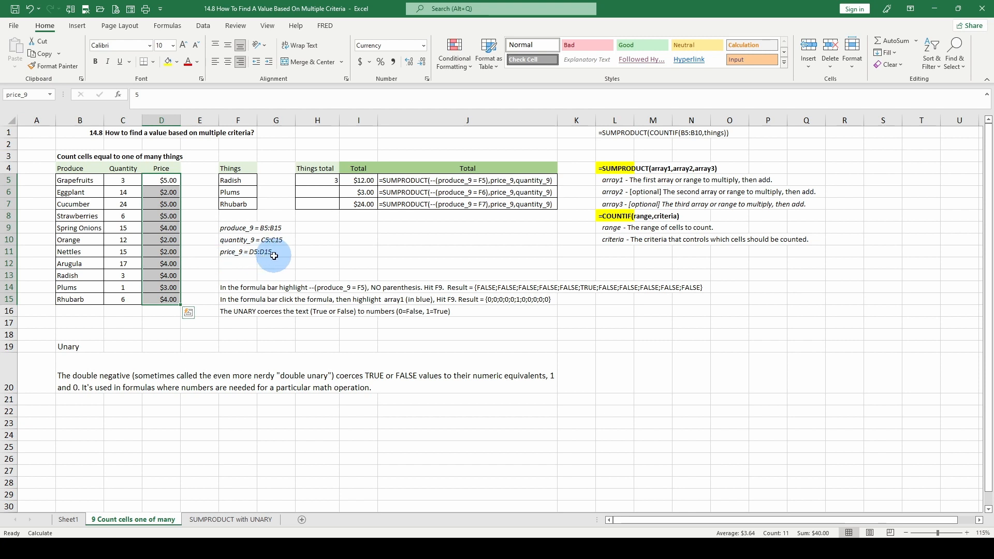
pyautogui.click(50, 95)
pyautogui.click(23, 135)
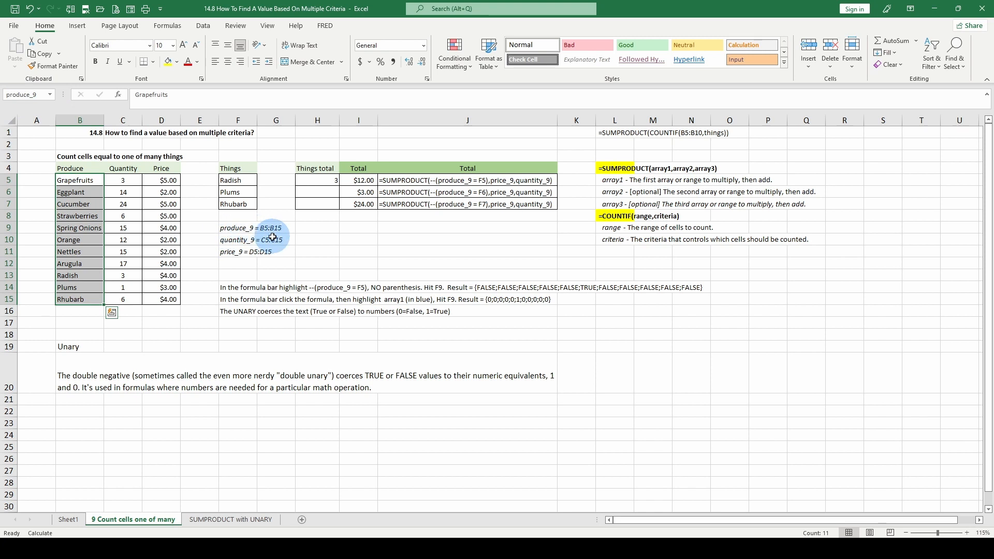
pyautogui.click(51, 95)
pyautogui.click(23, 147)
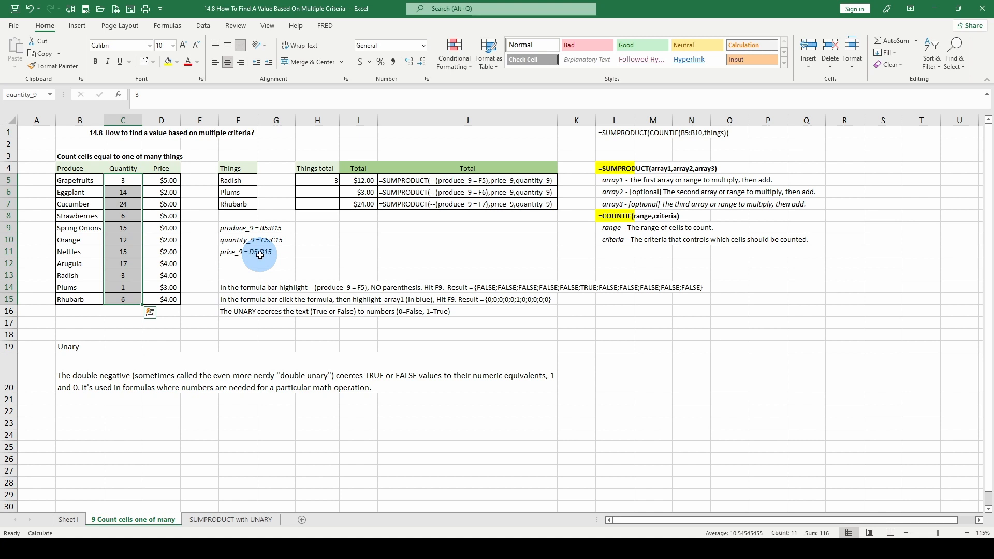
# Examine the Things criteria list and the Radish total formula in I5 against the matching entries in the Produce column
pyautogui.click(237, 181)
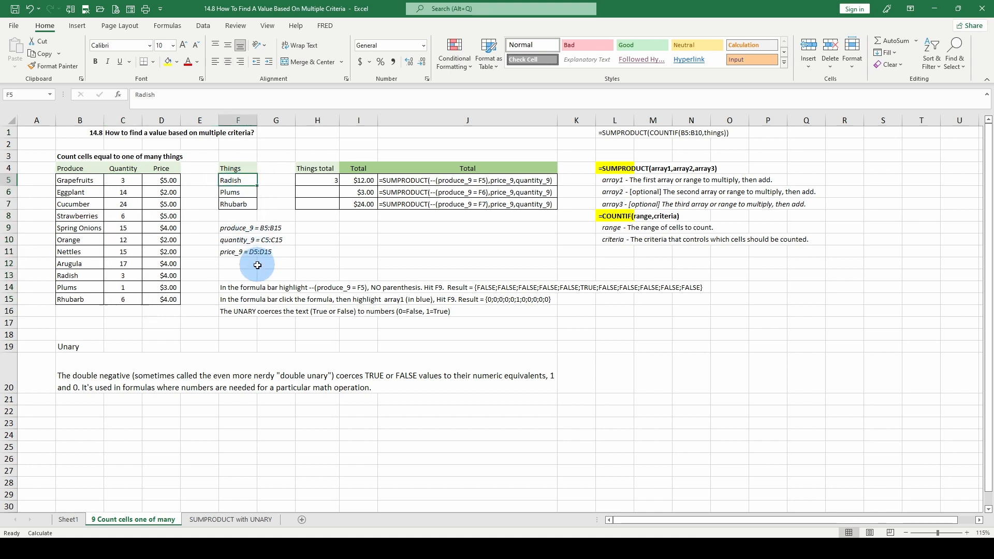
pyautogui.click(237, 193)
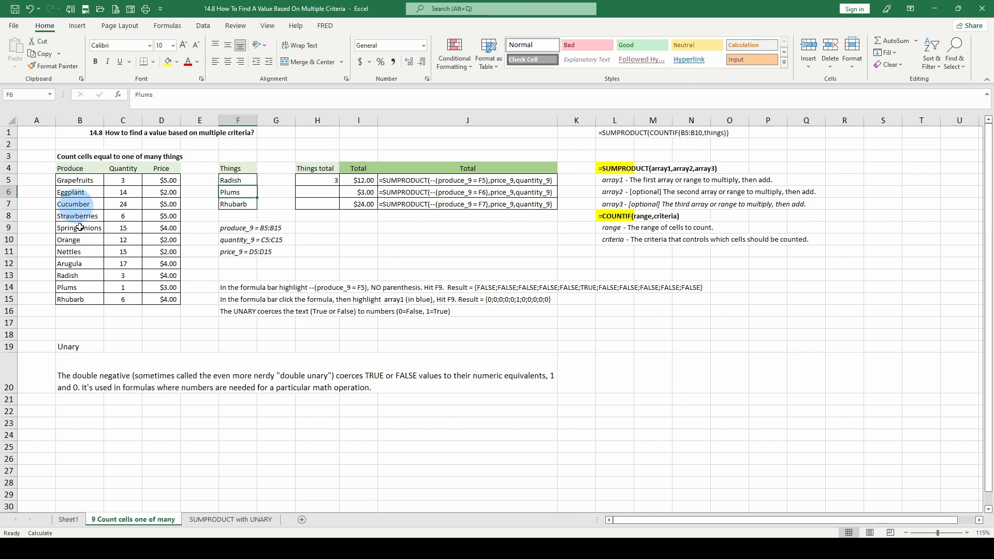
pyautogui.click(237, 168)
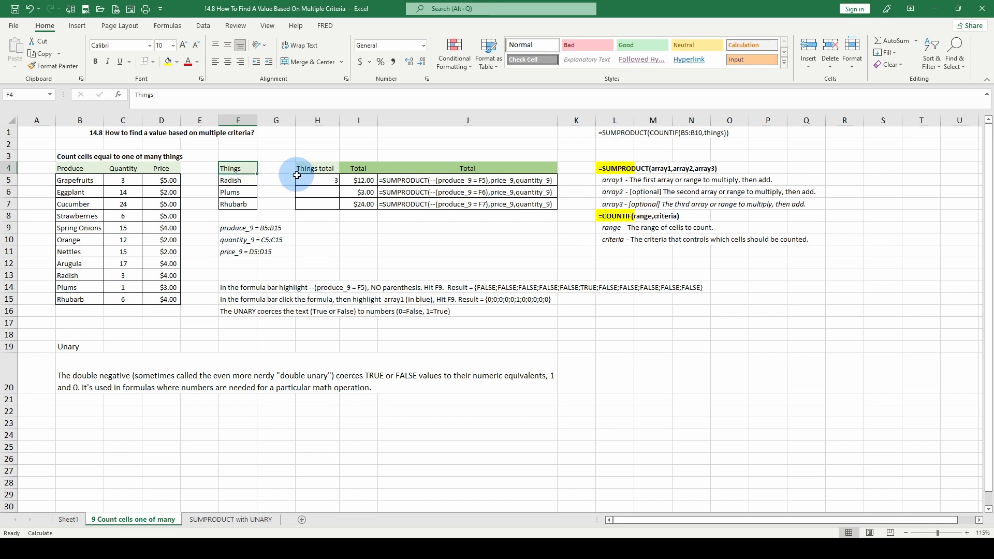
pyautogui.click(358, 180)
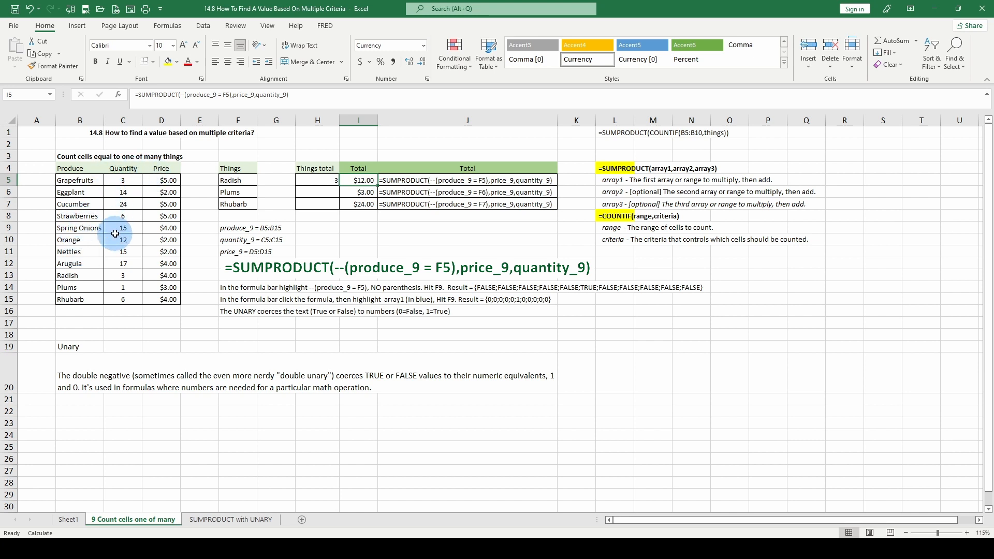
pyautogui.click(83, 239)
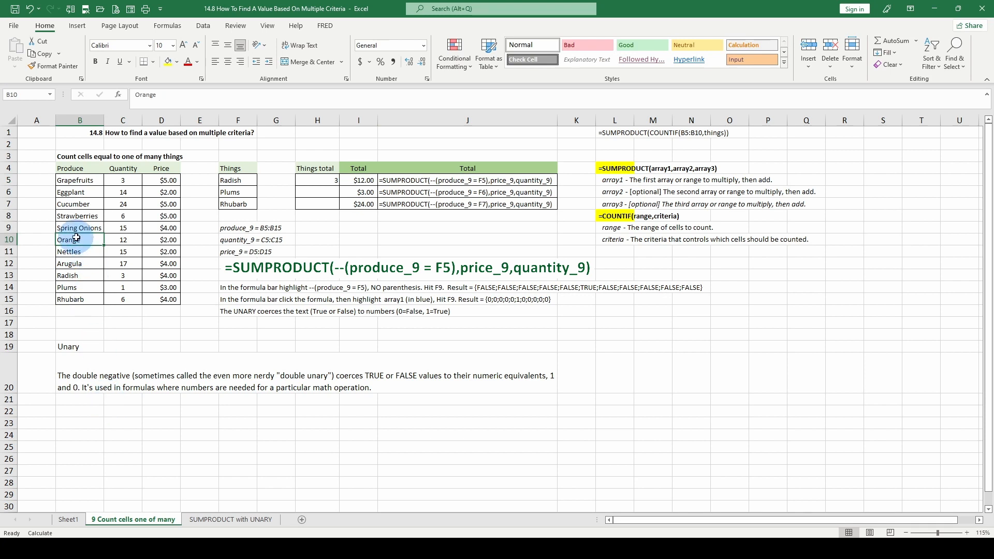
pyautogui.click(75, 275)
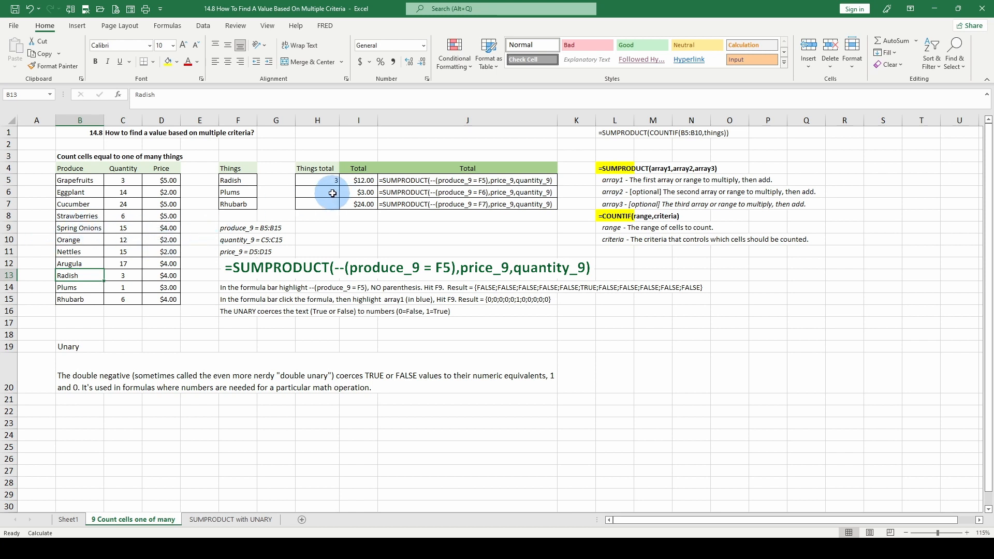
pyautogui.click(370, 184)
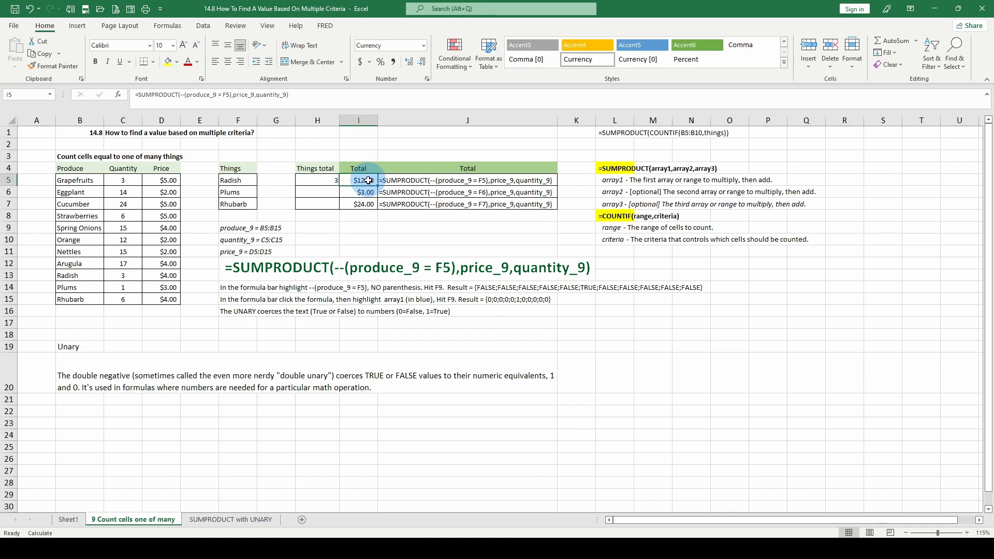
# Evaluate the range and criteria arguments of COUNTIF within the H5 formula in place, and leave the formula without saving
pyautogui.click(328, 181)
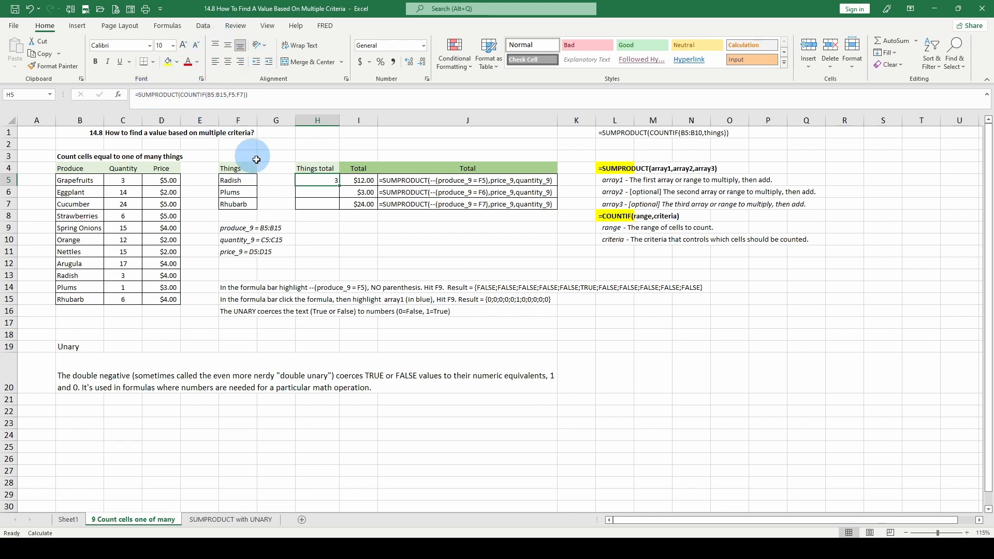
pyautogui.click(236, 180)
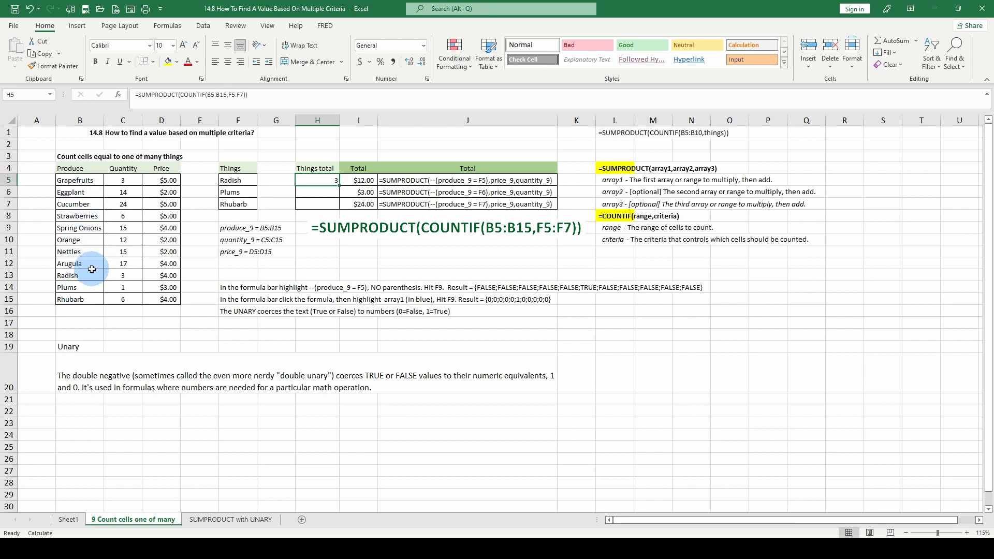
pyautogui.click(214, 98)
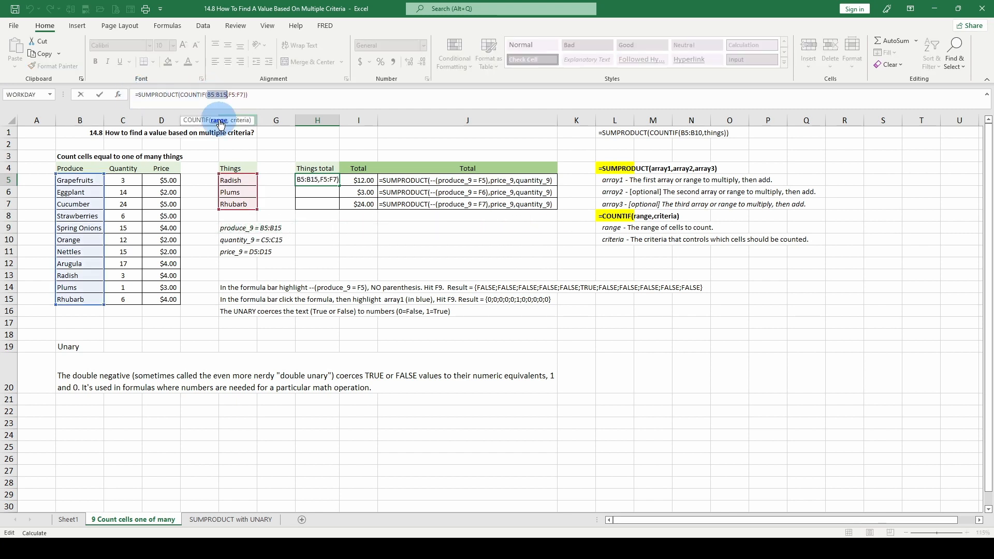
pyautogui.press('F9')
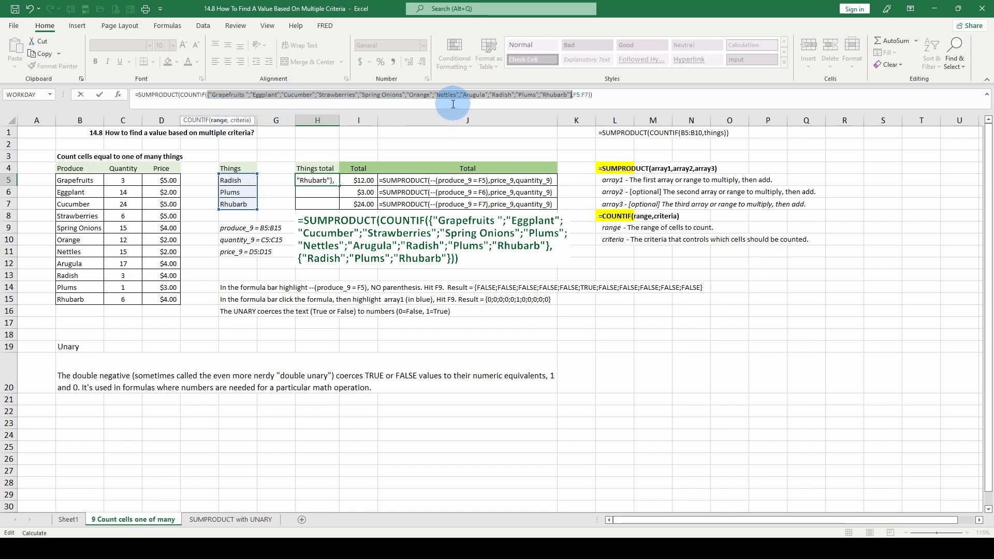
pyautogui.click(241, 120)
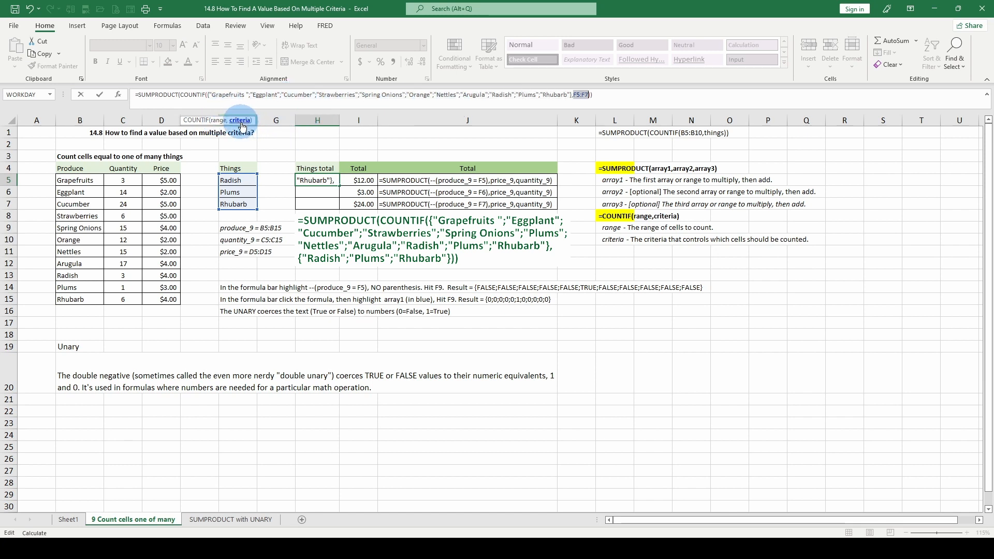
pyautogui.press('F9')
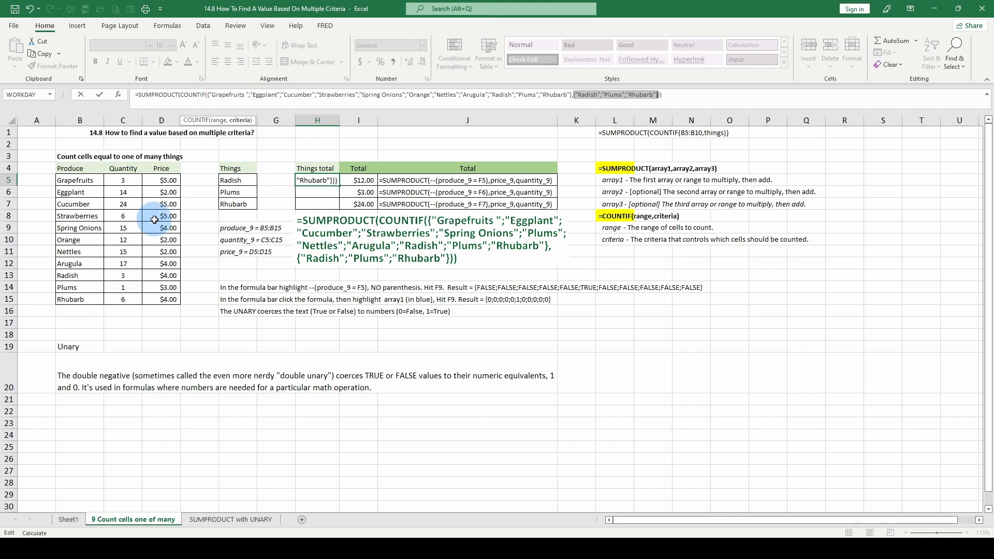
pyautogui.press('Escape')
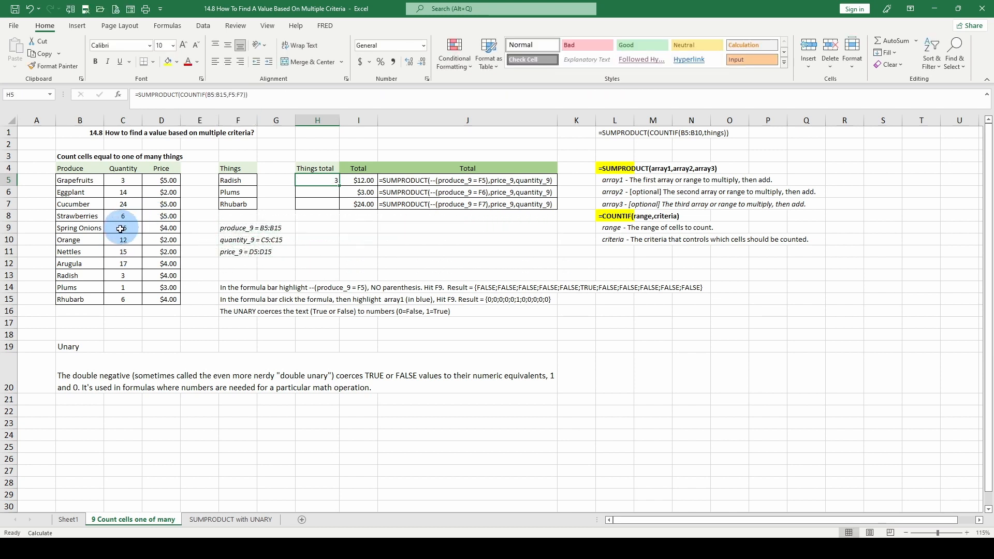
# Try Plums in cell B10 to test the Things total formula in H5, and undo the entry
pyautogui.click(75, 239)
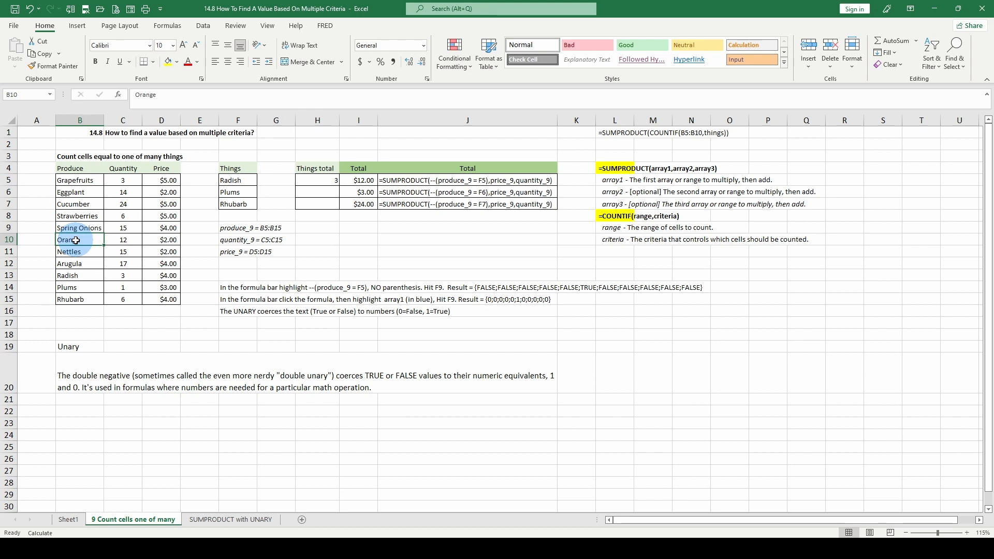
pyautogui.write('Plums')
pyautogui.press('Return')
pyautogui.click(318, 180)
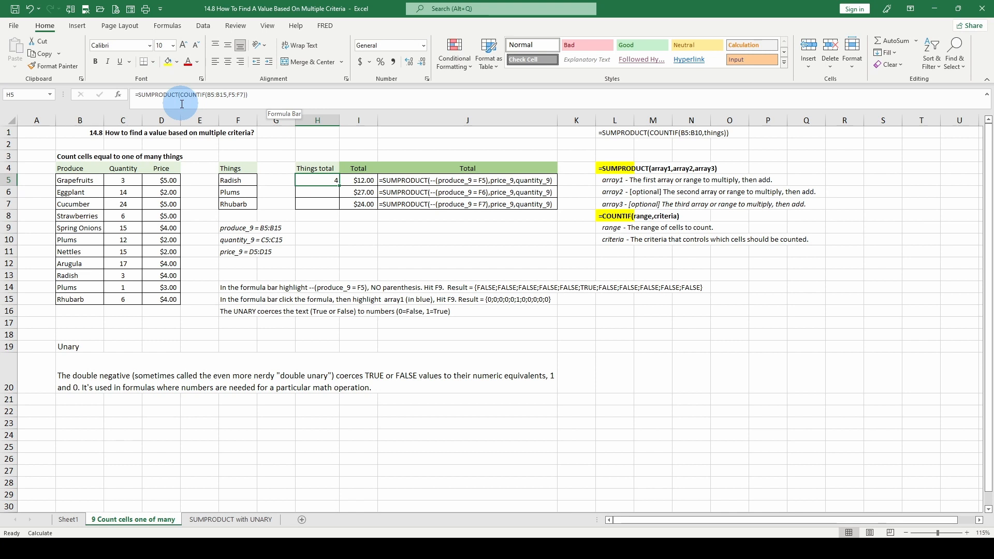
pyautogui.hotkey('ctrl', 'z')
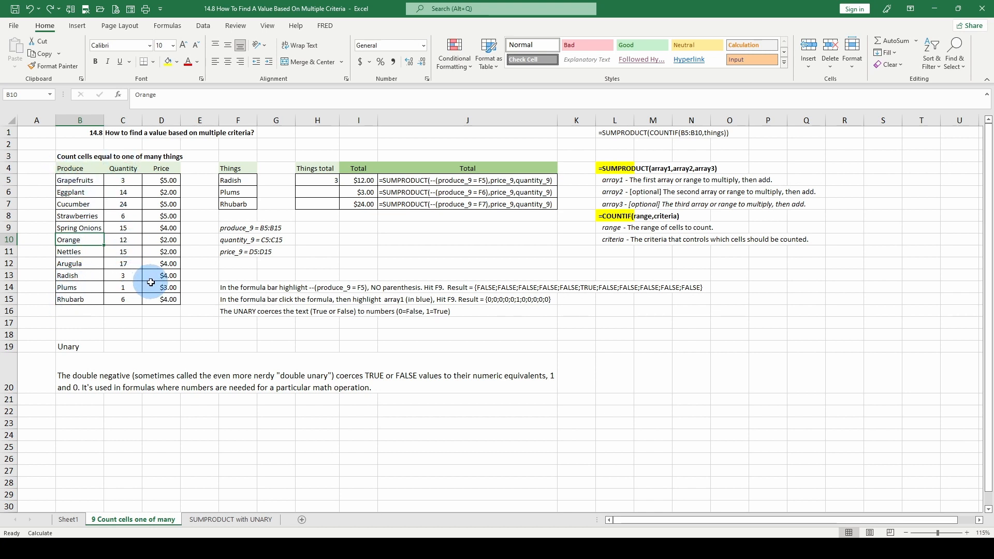
# Open the SUMPRODUCT formula in I5 for editing and highlight its array1, array2 and array3 arguments one by one
pyautogui.click(368, 180)
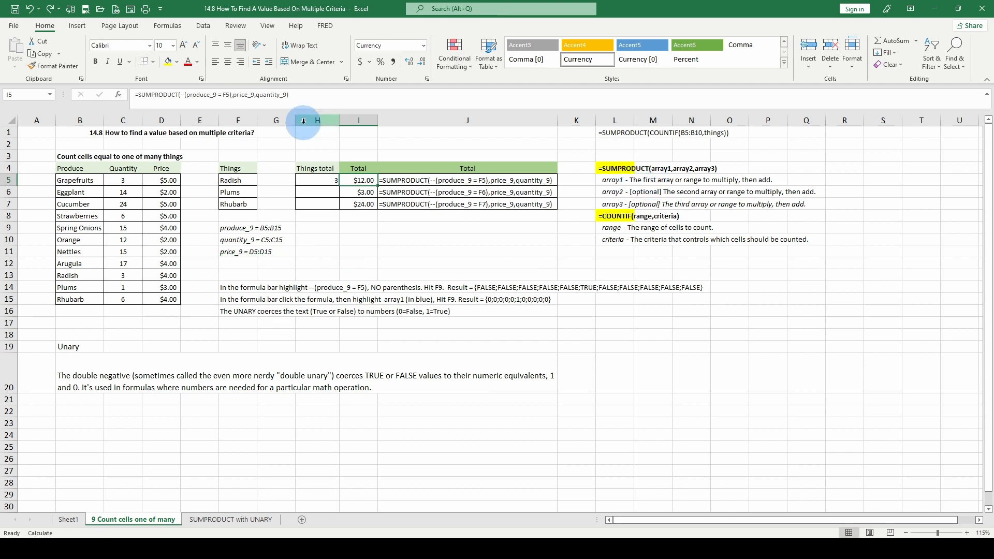
pyautogui.click(195, 95)
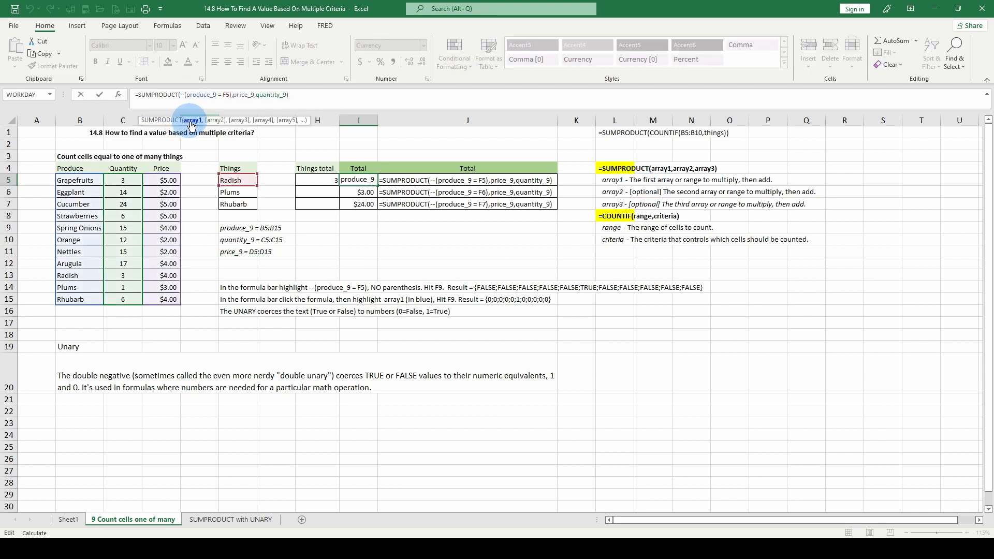
pyautogui.click(191, 125)
pyautogui.click(218, 126)
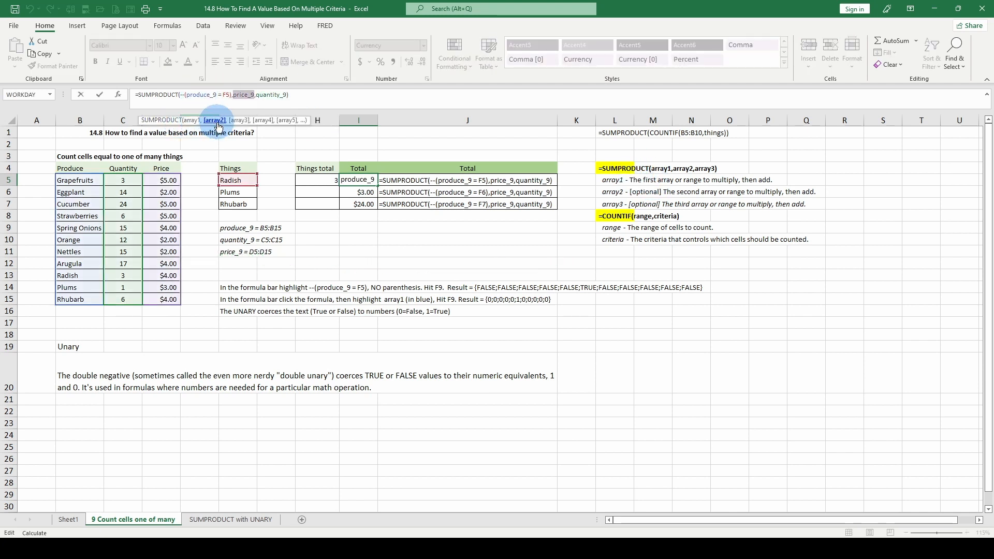
pyautogui.click(244, 125)
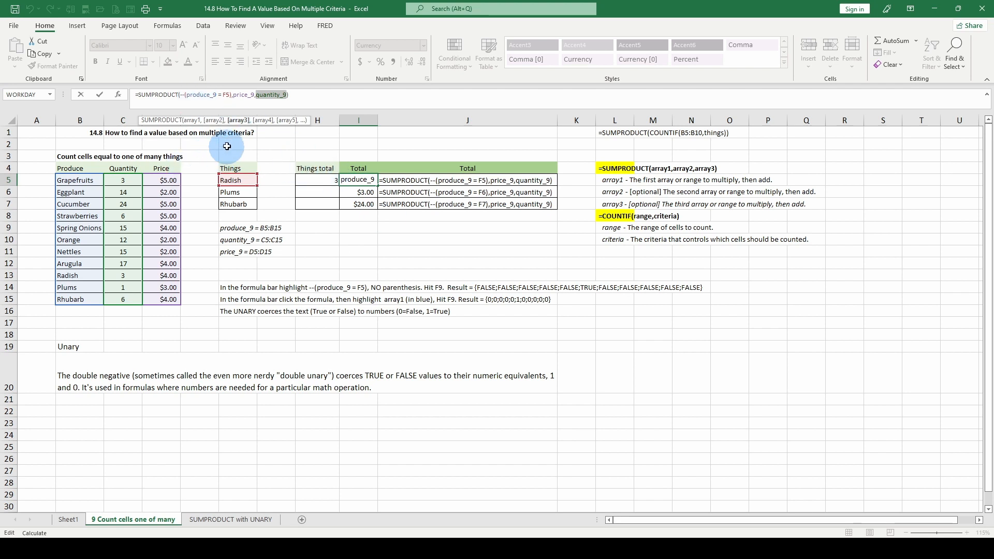
pyautogui.click(192, 120)
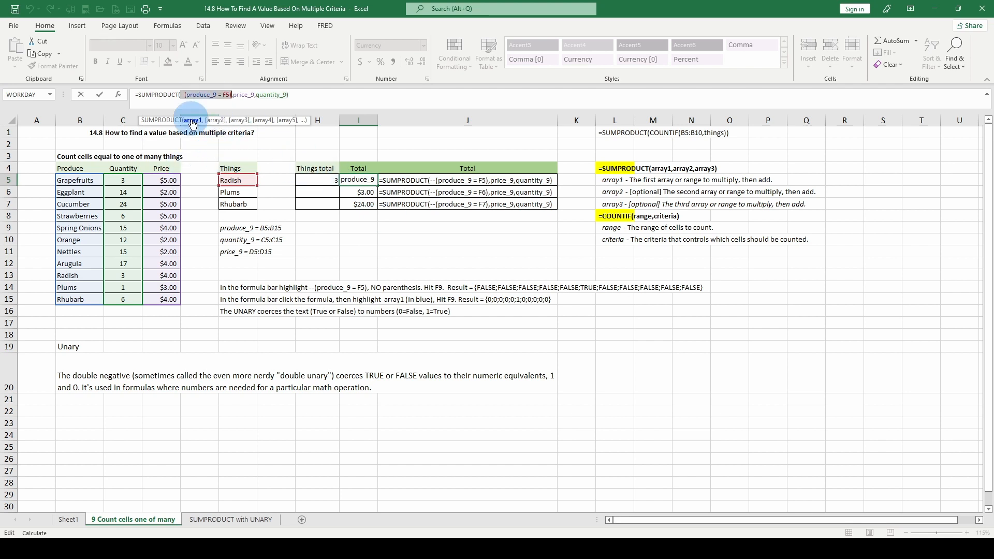
pyautogui.click(215, 121)
pyautogui.click(239, 121)
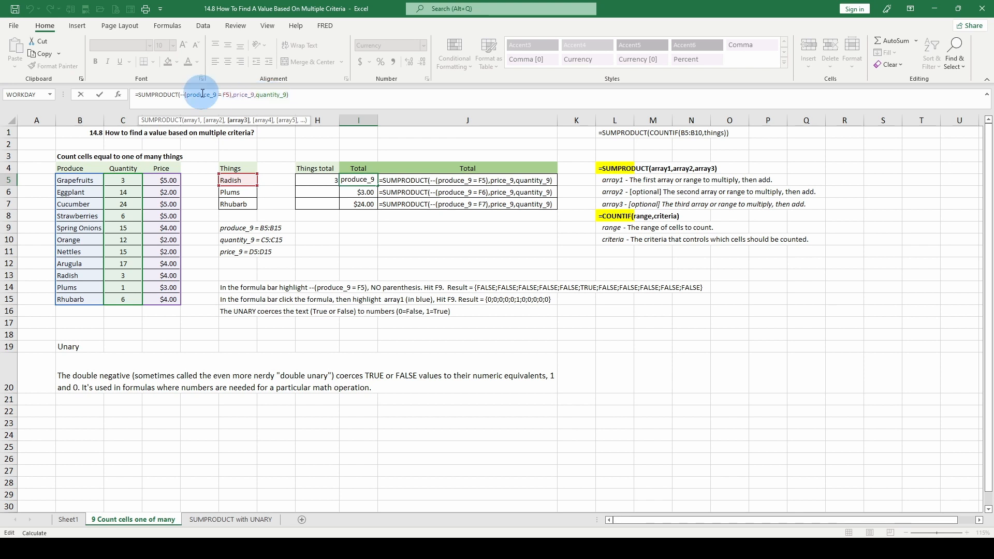
# Evaluate only the produce_9 = F5 comparison inside array1 of the I5 formula in place, and leave the formula without saving
pyautogui.click(200, 95)
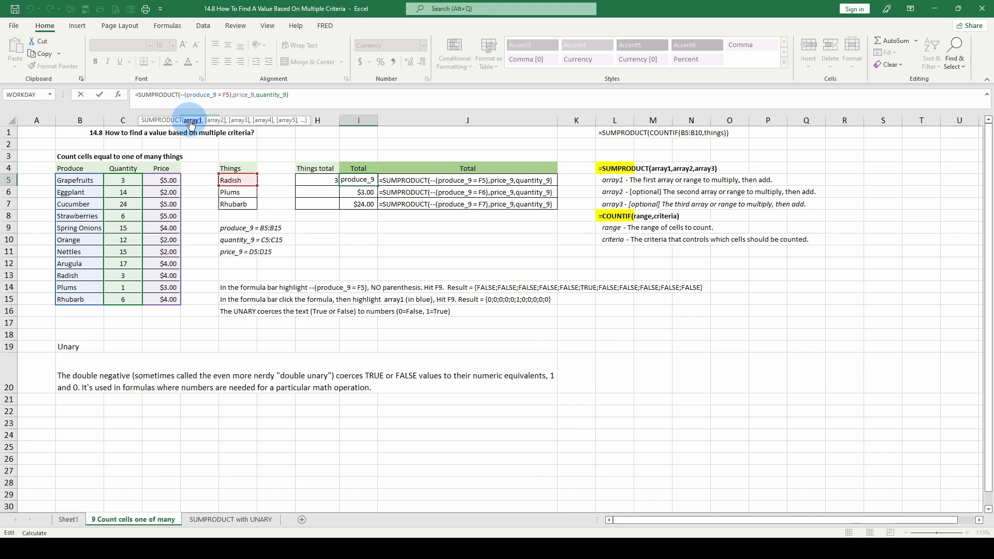
pyautogui.press('Escape')
pyautogui.click(196, 95)
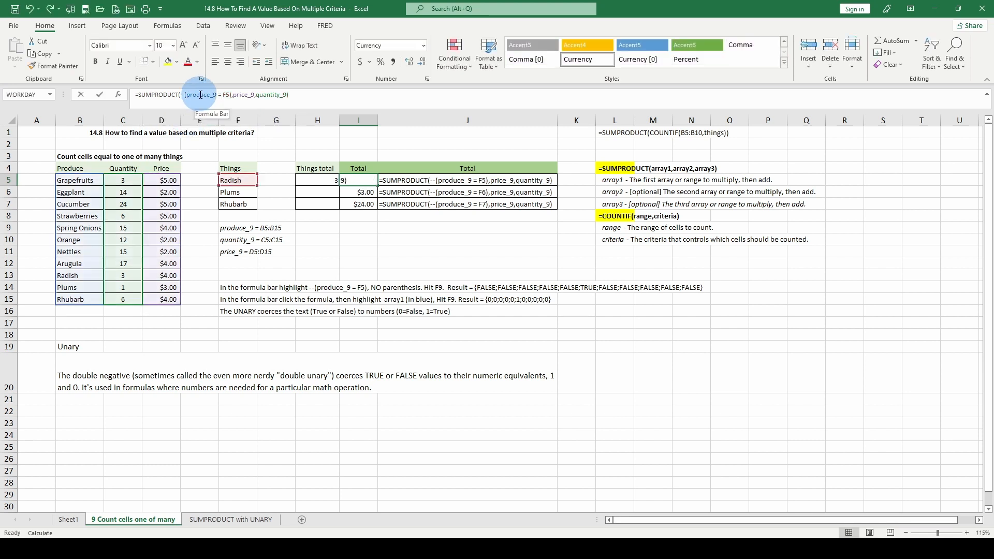
pyautogui.moveTo(187, 96); pyautogui.dragTo(231, 96)
pyautogui.press('F9')
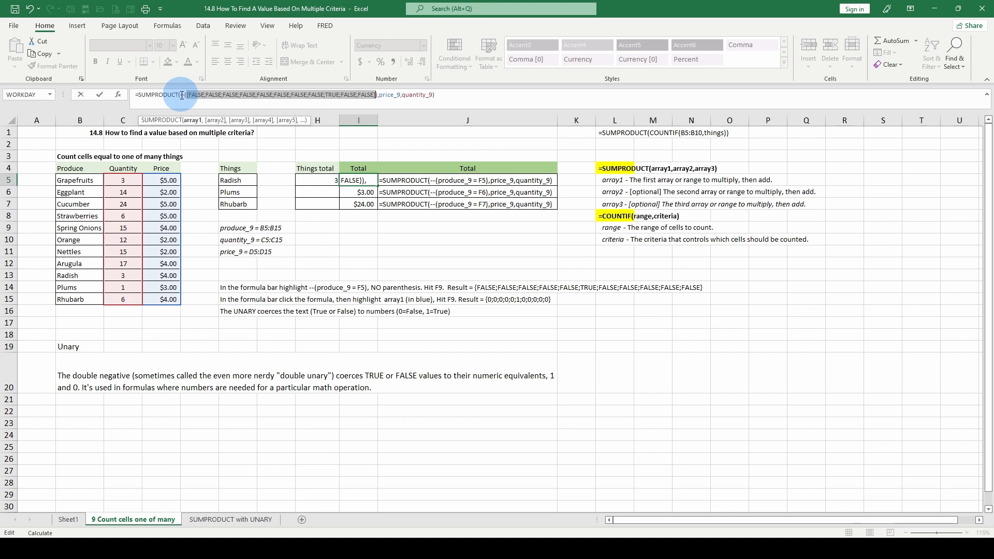
pyautogui.press('Escape')
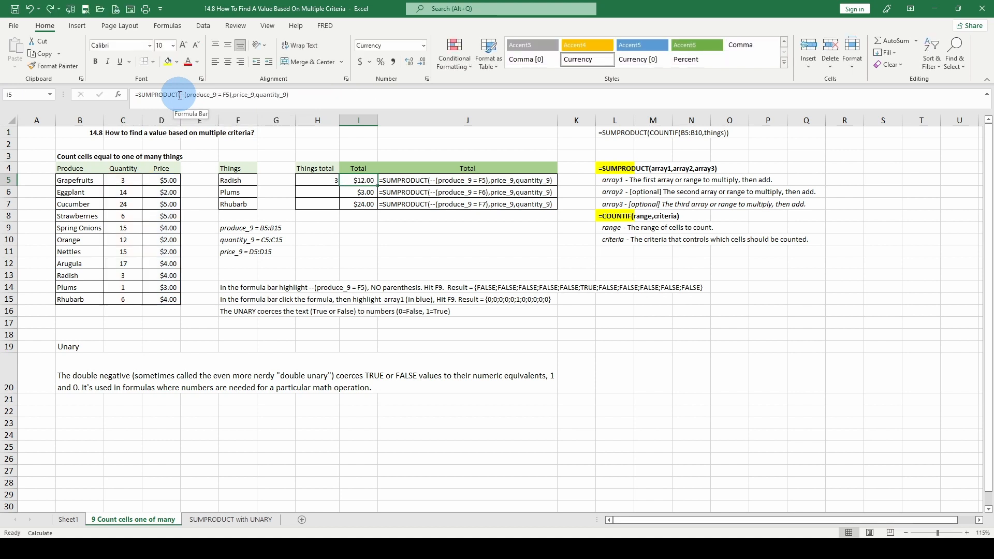
# Evaluate the complete array1 argument --(produce_9 = F5), including the double unary, in place within the I5 formula
pyautogui.click(180, 95)
pyautogui.moveTo(180, 95); pyautogui.dragTo(223, 98)
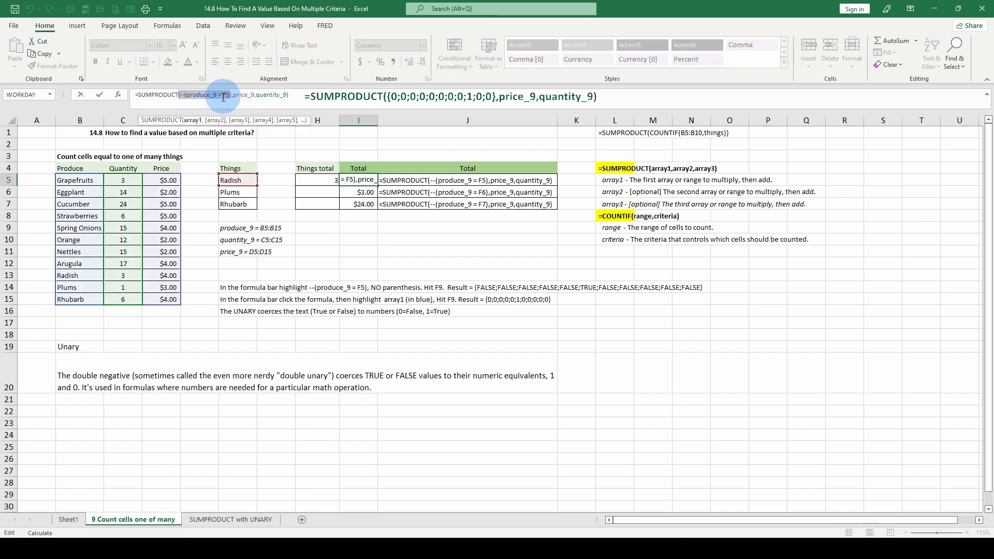
pyautogui.click(194, 121)
pyautogui.click(192, 121)
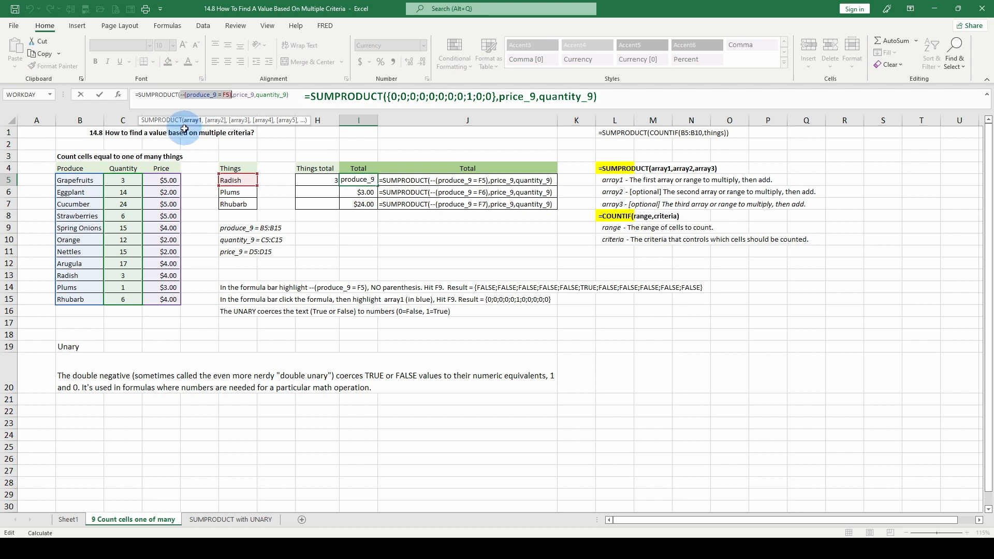
pyautogui.press('F9')
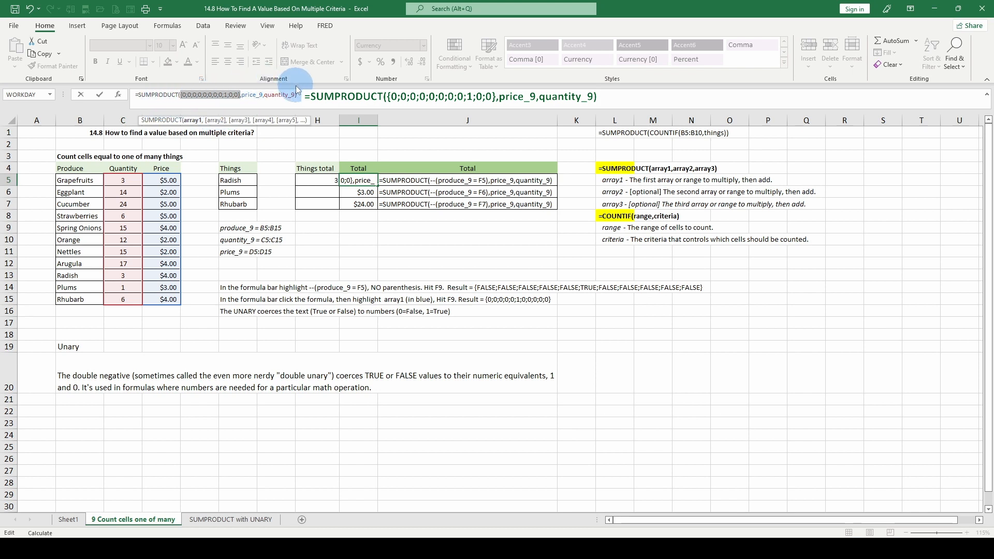
# Save the evaluated array1 in I5, and evaluate the price_9 and quantity_9 arguments in place
pyautogui.click(250, 96)
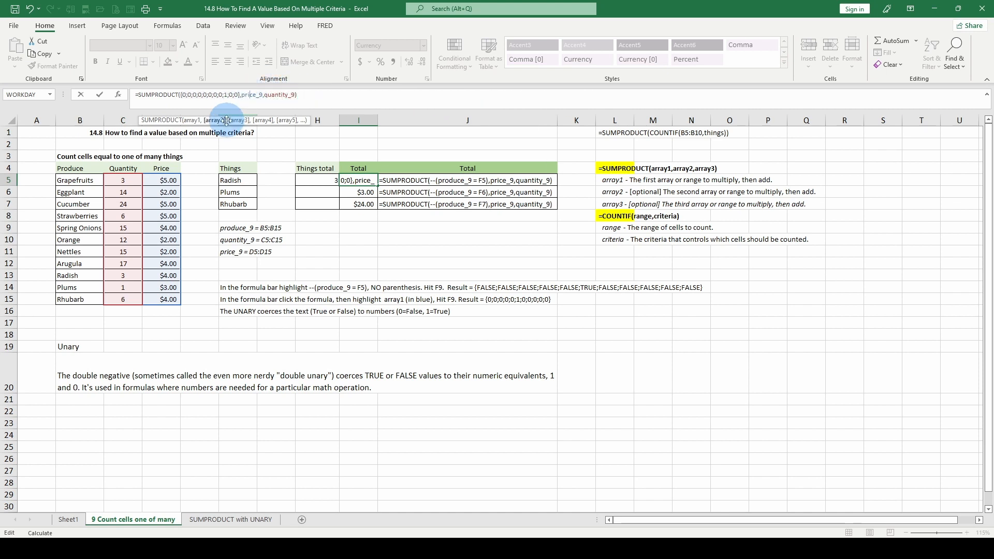
pyautogui.press('Return')
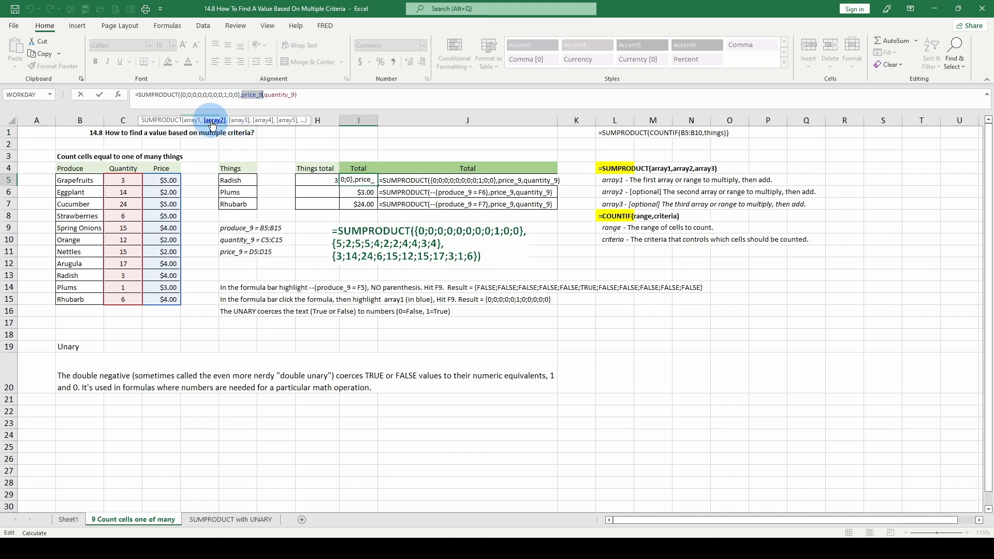
pyautogui.press('F9')
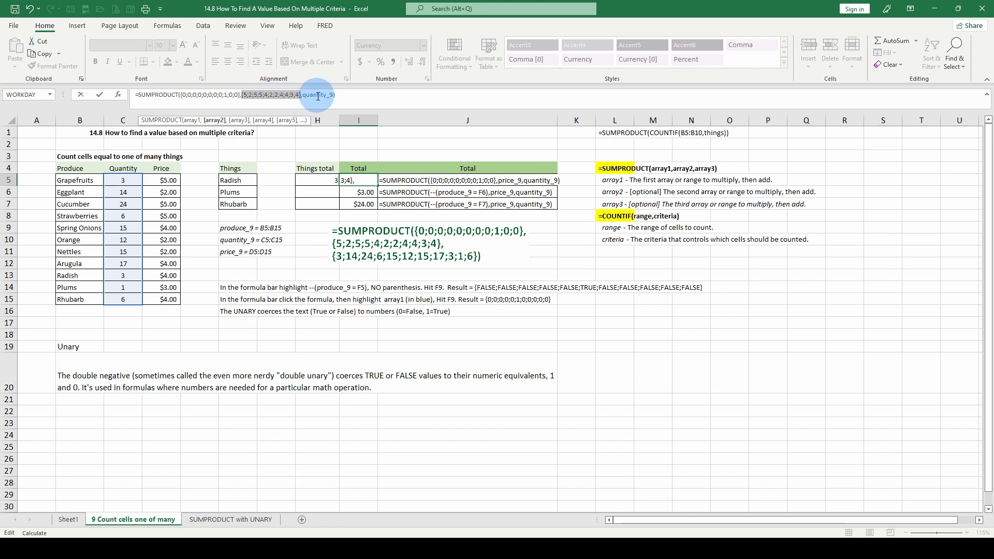
pyautogui.click(318, 95)
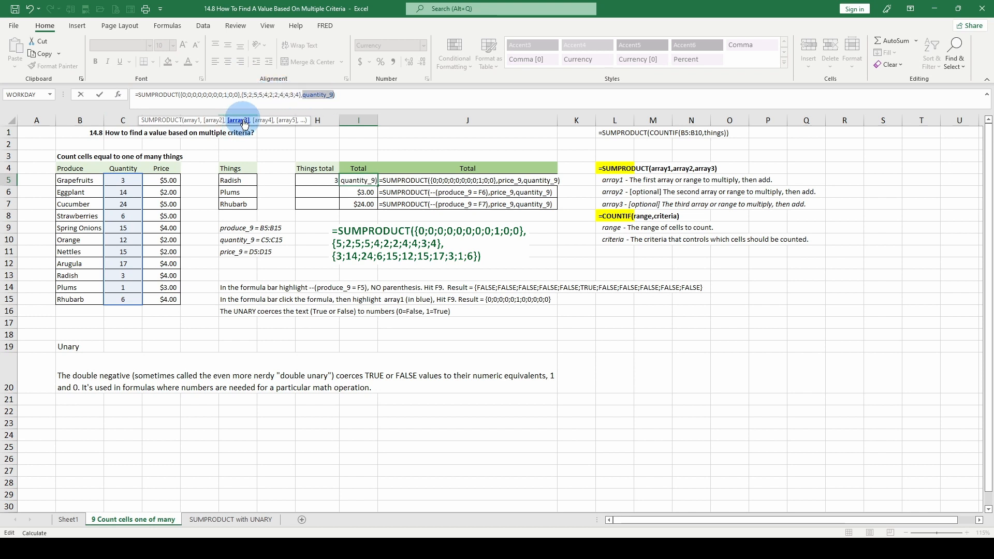
pyautogui.press('F9')
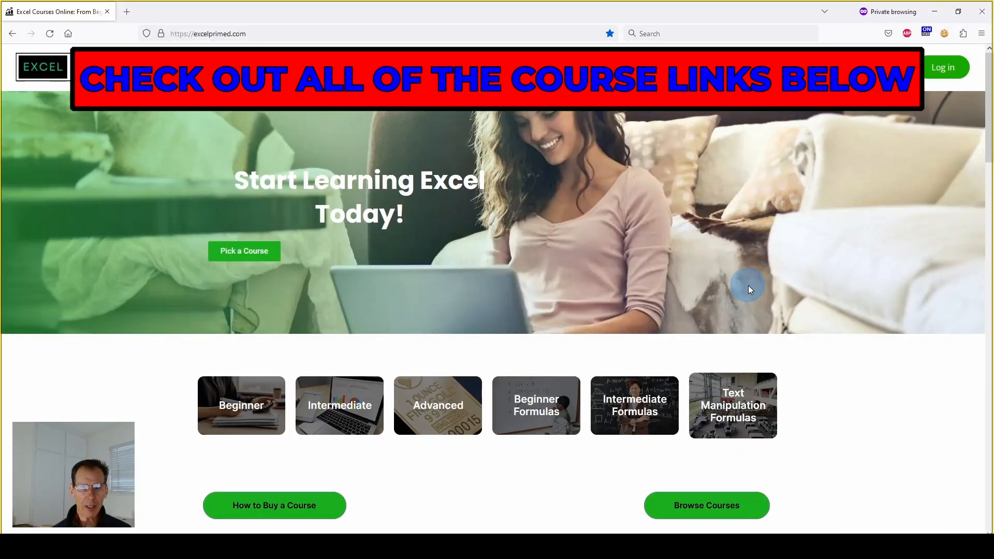
# Examine the Excel course listings on the excelprimed.com home page in the web browser
pyautogui.scroll(-5, 466, 337)
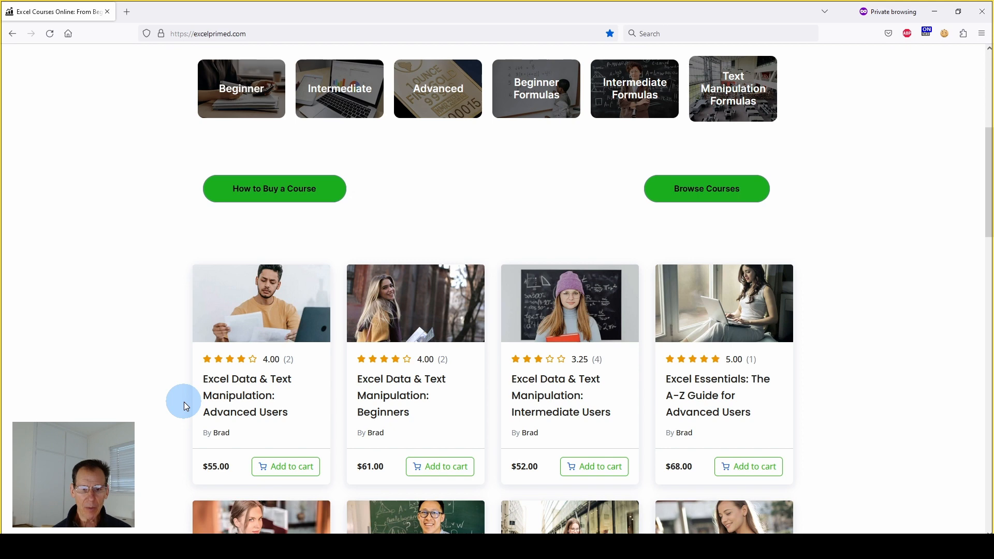
pyautogui.scroll(-2, 185, 401)
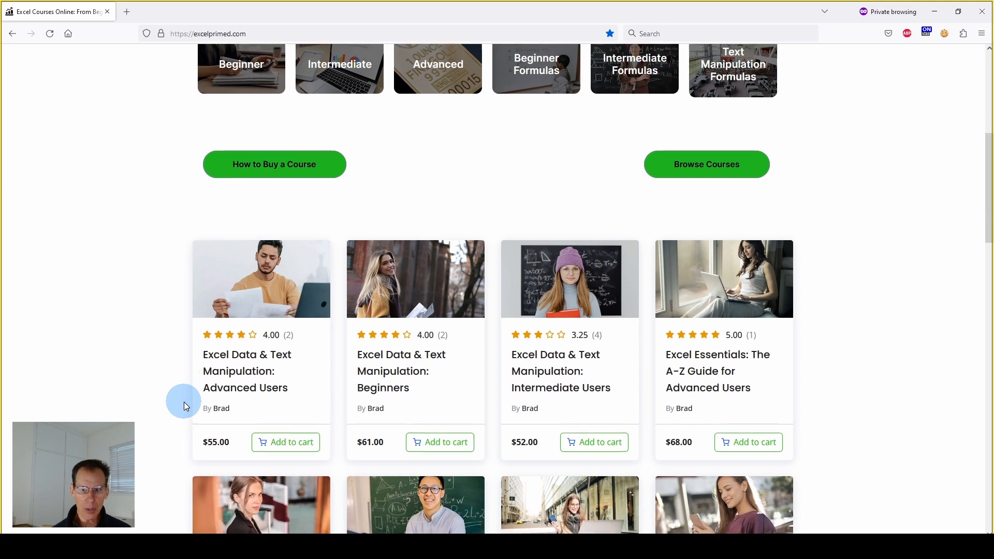
pyautogui.scroll(-1, 700, 306)
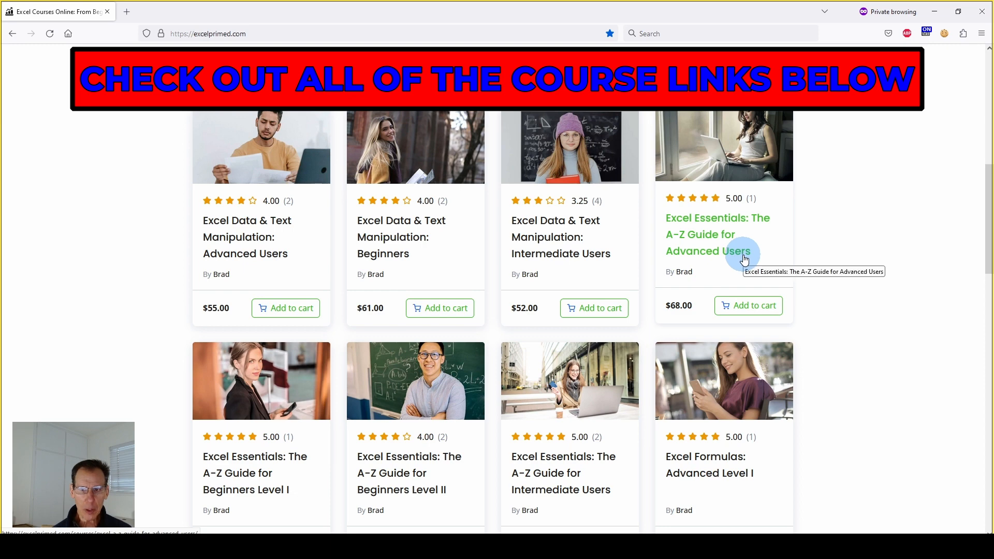
pyautogui.scroll(1, 743, 259)
pyautogui.scroll(-1, 742, 253)
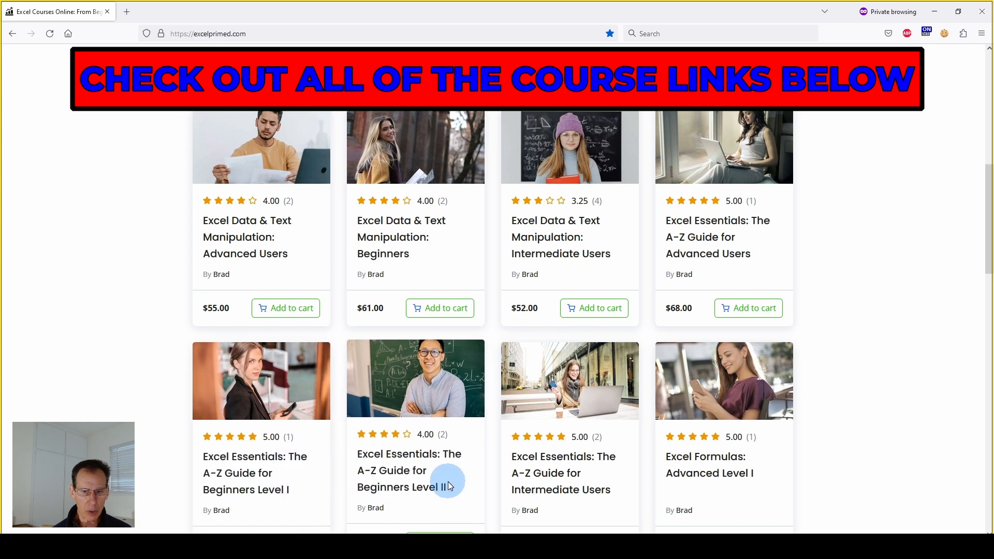
pyautogui.scroll(-1, 448, 481)
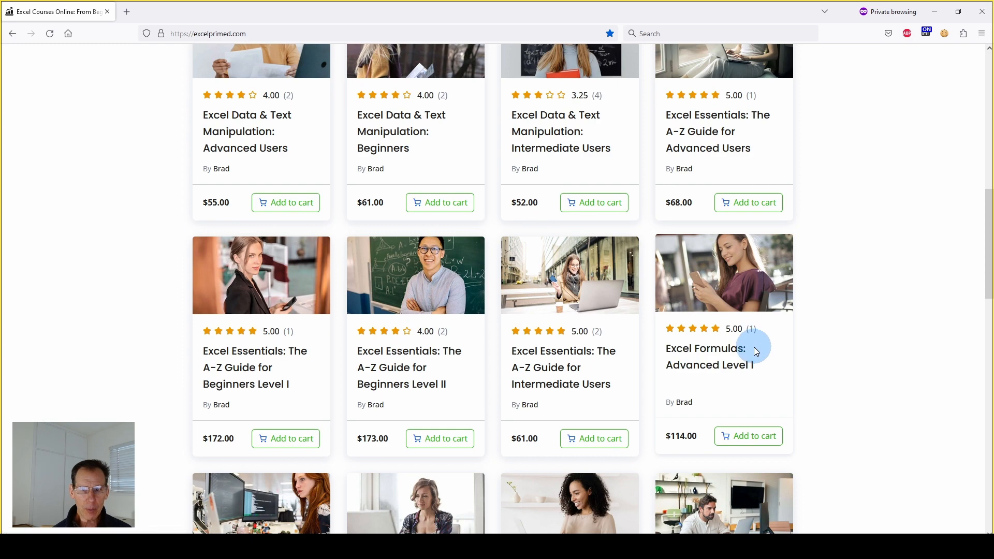
pyautogui.scroll(-2, 753, 348)
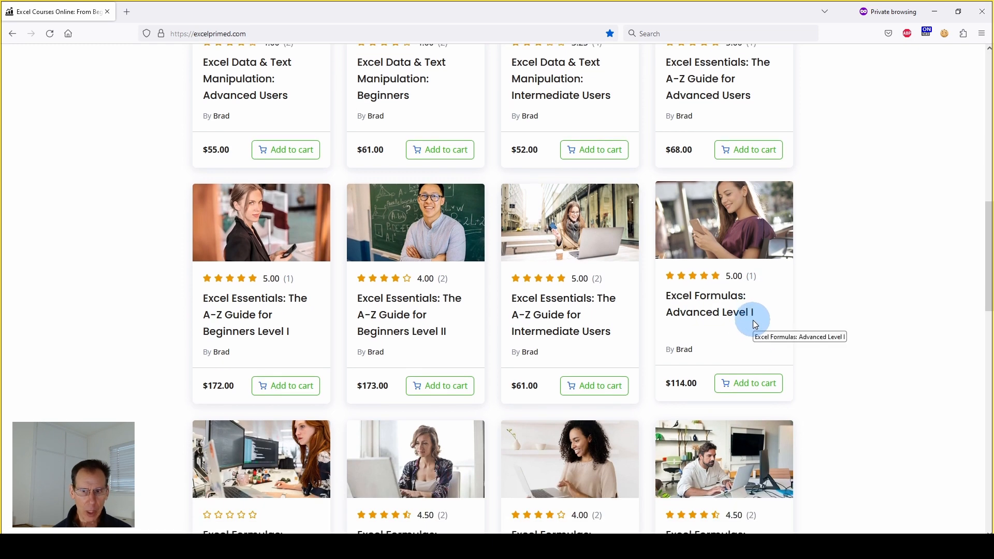
pyautogui.scroll(-1, 570, 414)
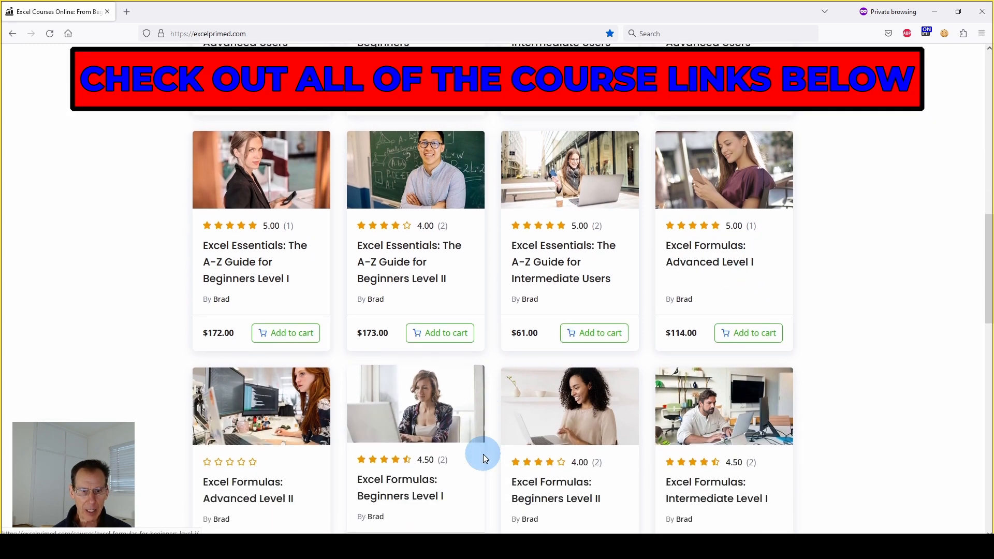
pyautogui.scroll(-1, 319, 470)
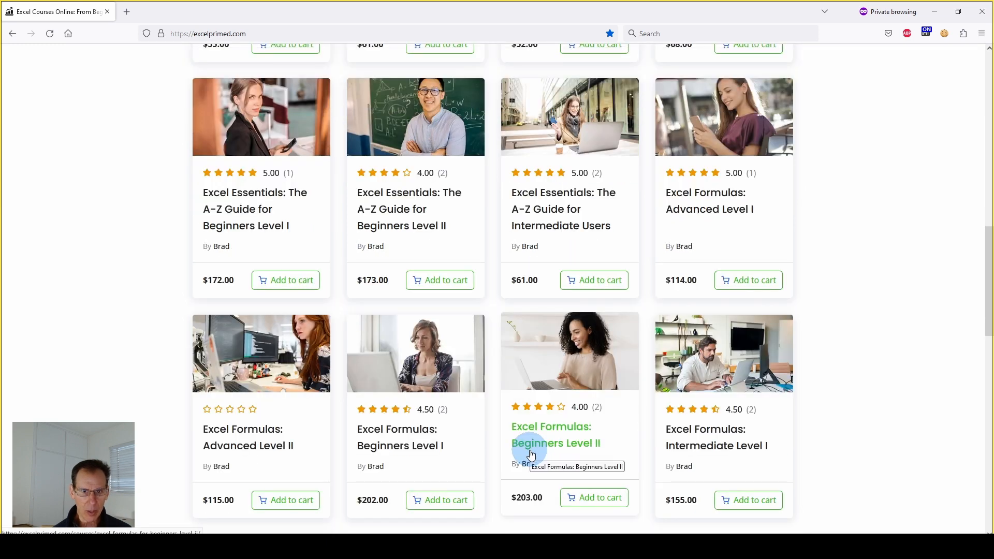
pyautogui.scroll(6, 530, 454)
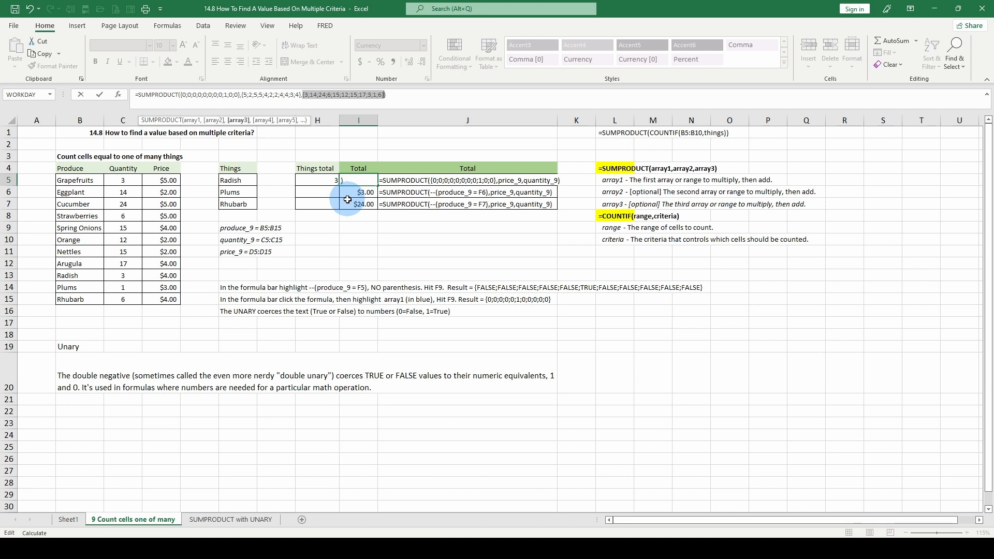
# Back in Excel, leave the I5 formula without saving and undo the saved evaluation of its array1 argument
pyautogui.press('Escape')
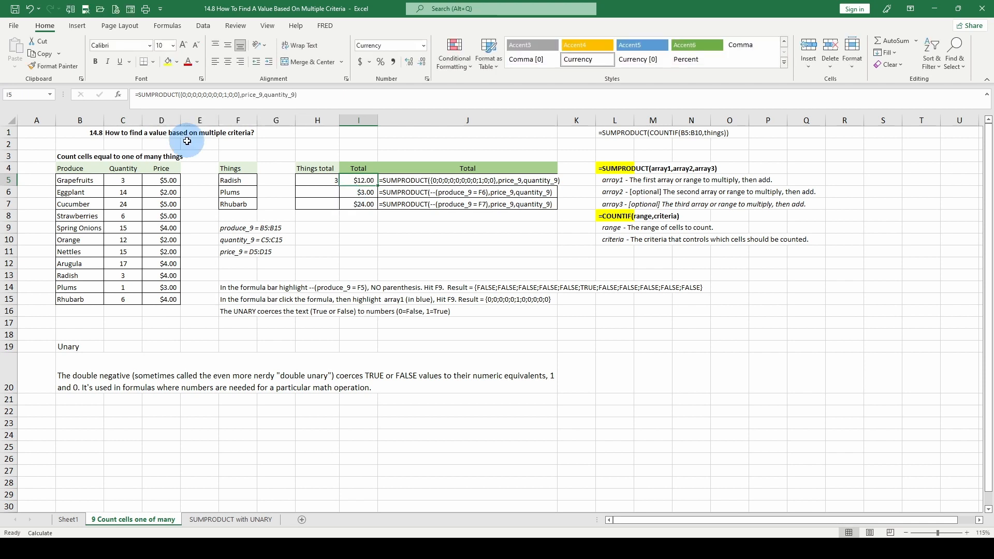
pyautogui.hotkey('ctrl', 'z')
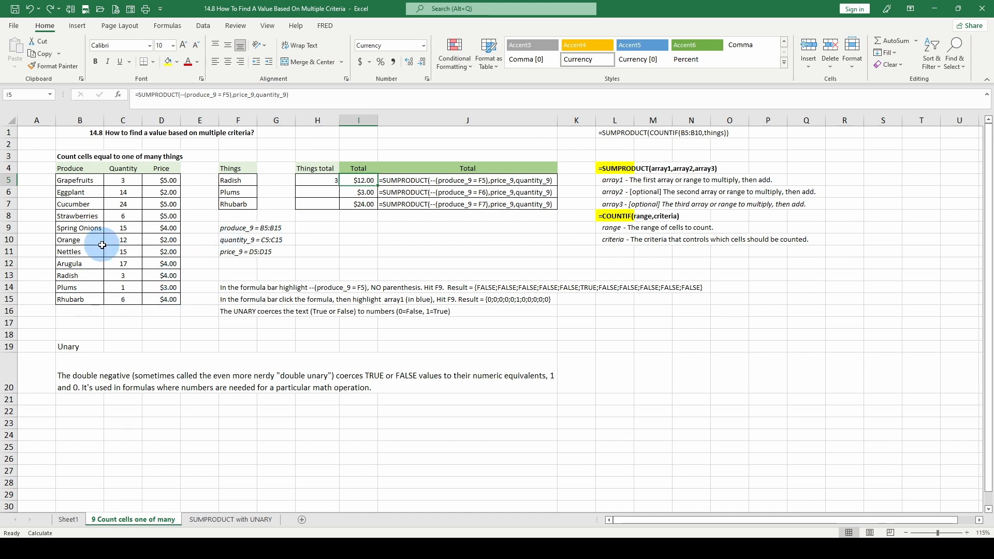
# Enter Plums in cell B10 of the Produce column to test the Plums total
pyautogui.click(80, 240)
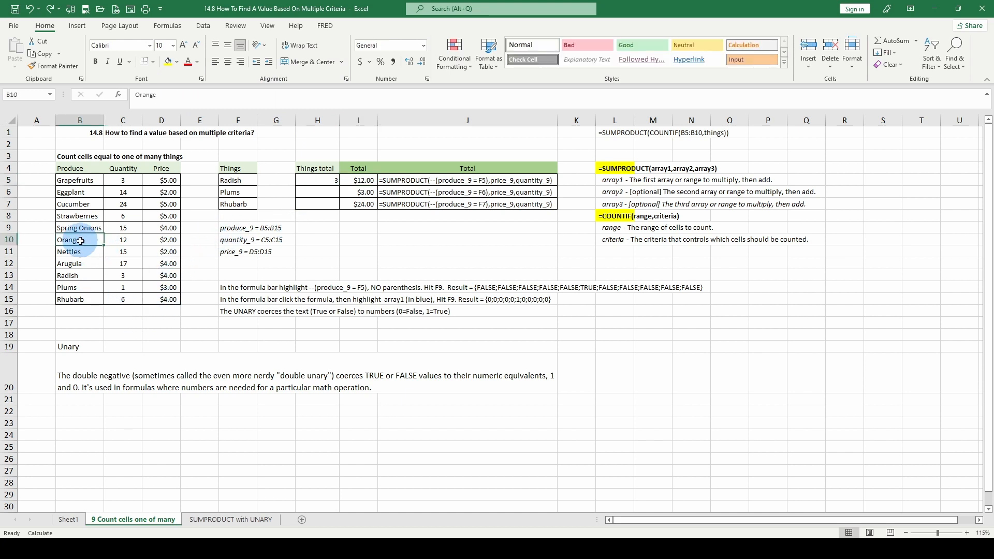
pyautogui.write('Plums')
pyautogui.press('Return')
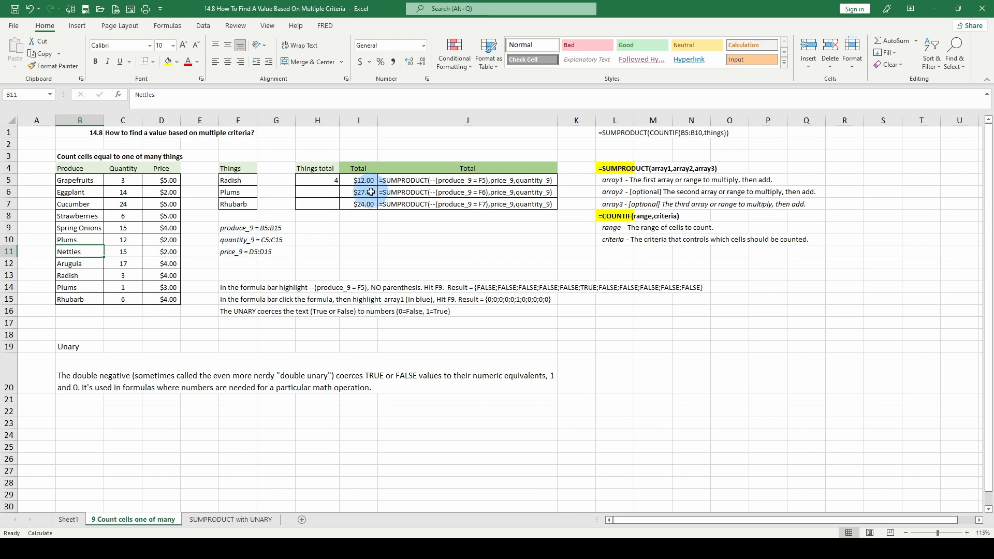
# Check the quantity and price cells of both Plums rows, C10, D10, C14 and D14, against the Plums total
pyautogui.click(118, 239)
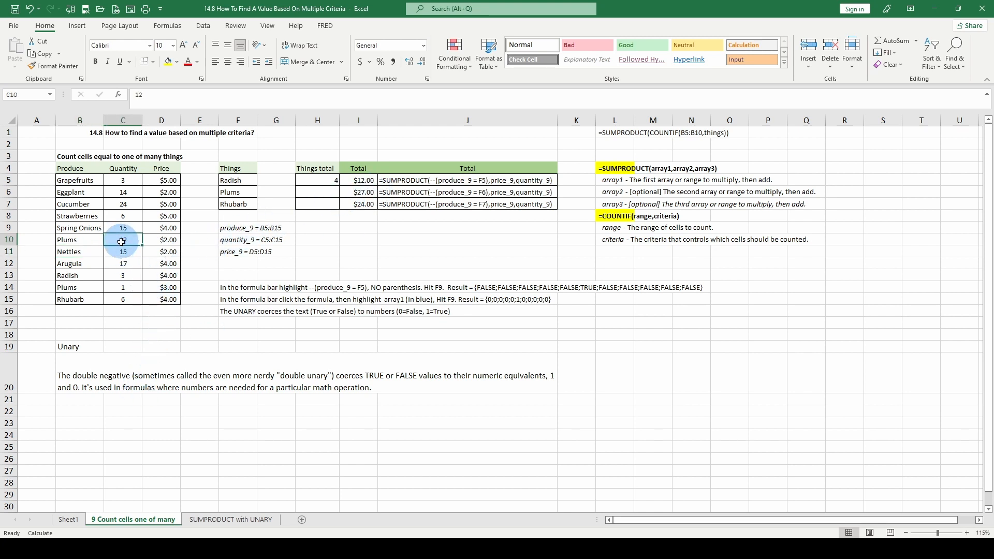
pyautogui.click(168, 242)
pyautogui.click(111, 287)
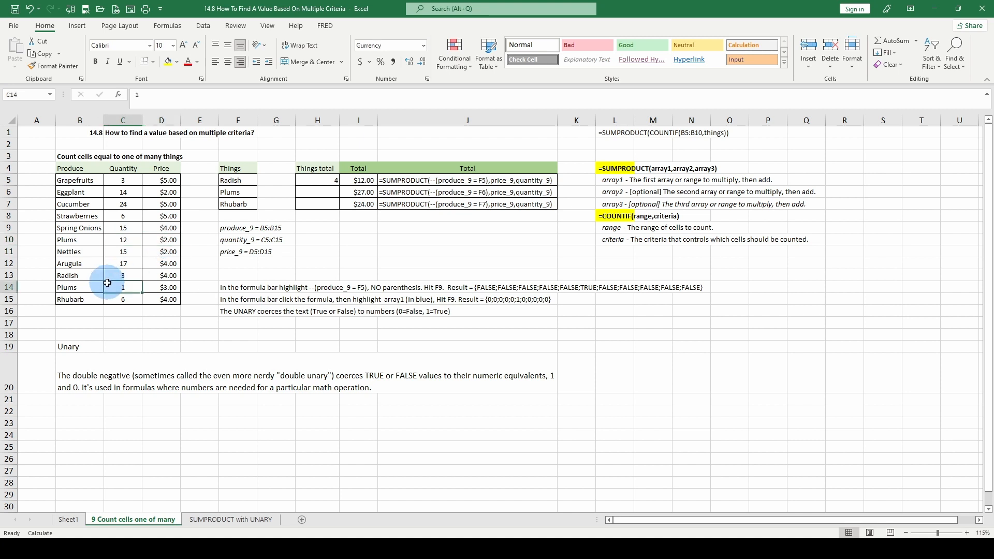
pyautogui.click(166, 287)
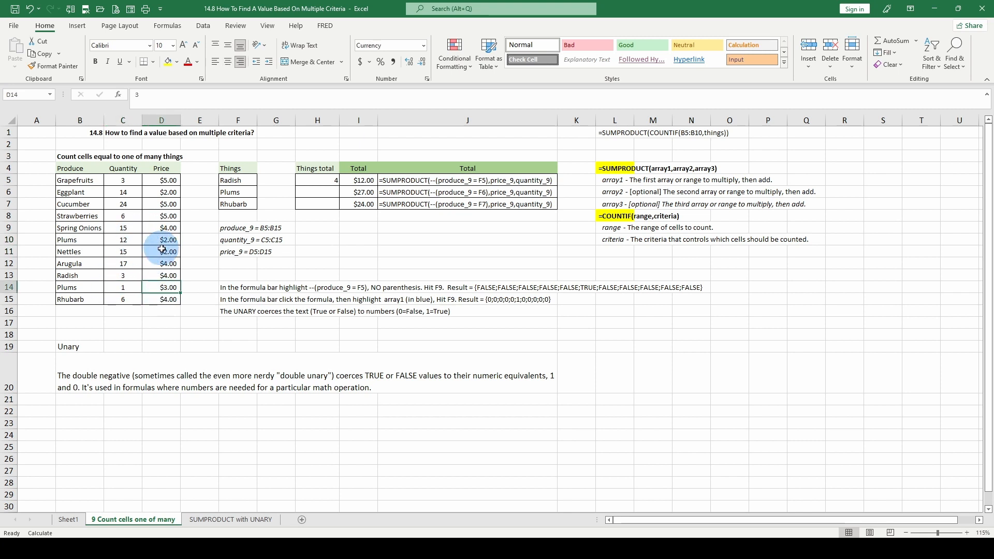